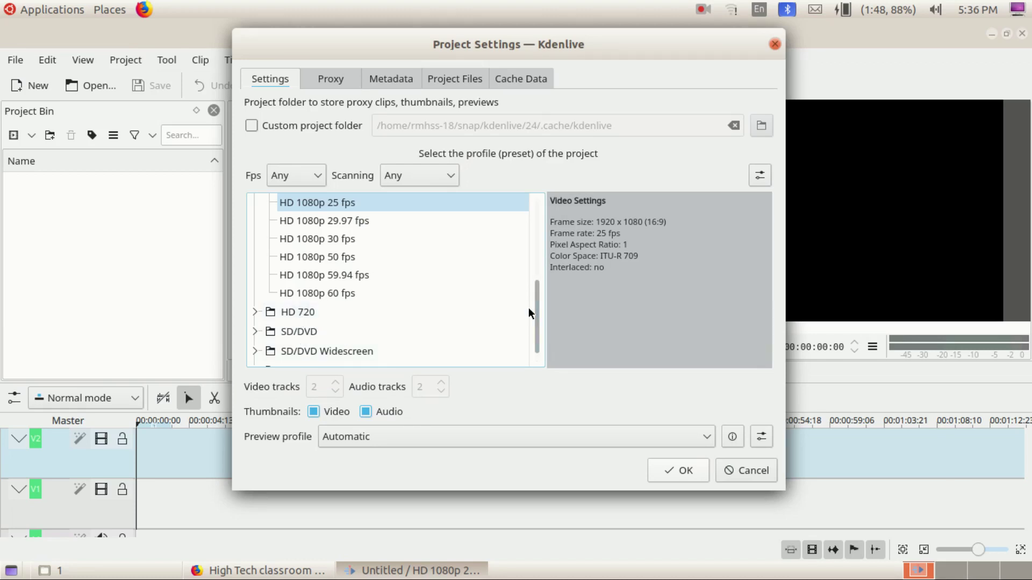
Keep the HD 1080p 25 fps profile under Full HD 1080 and confirm the project settings.
{"action": "left_click_drag", "start_coordinate": [537, 299], "coordinate": [526, 234]}
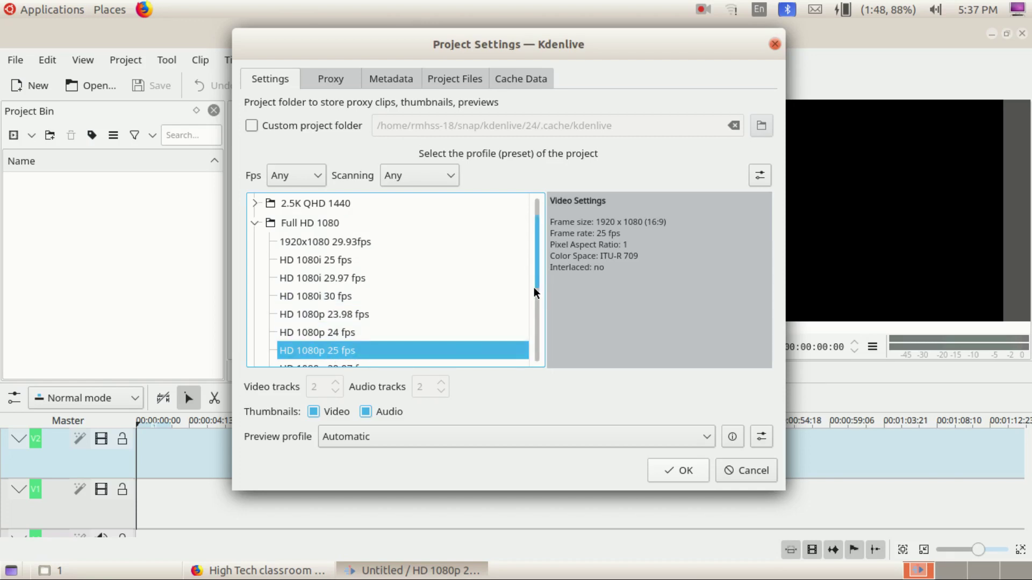
{"action": "key", "text": "Return"}
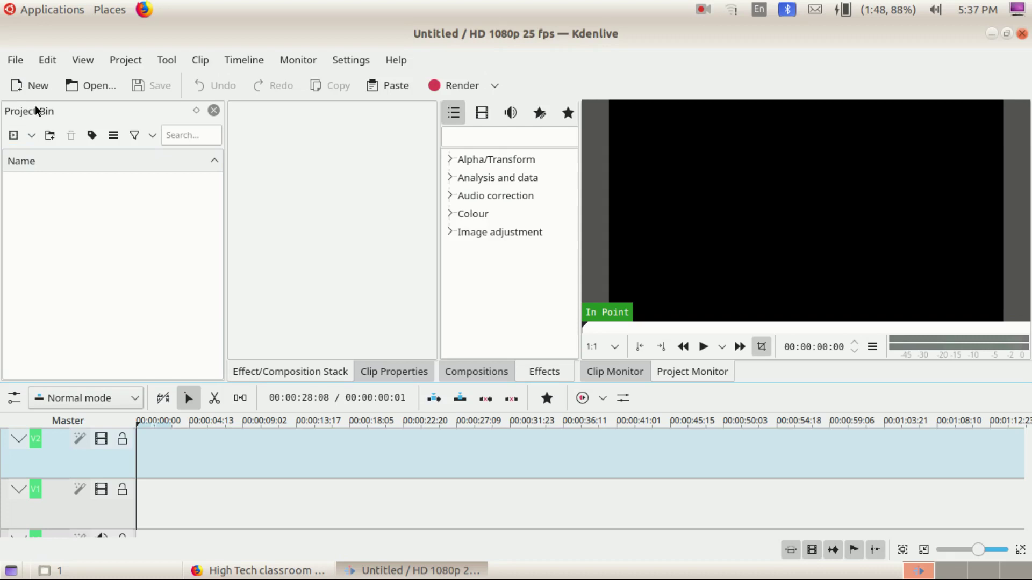
Import COMPUTER.wmv into the project bin and decline switching to a new profile for the clip.
{"action": "left_click", "coordinate": [12, 140]}
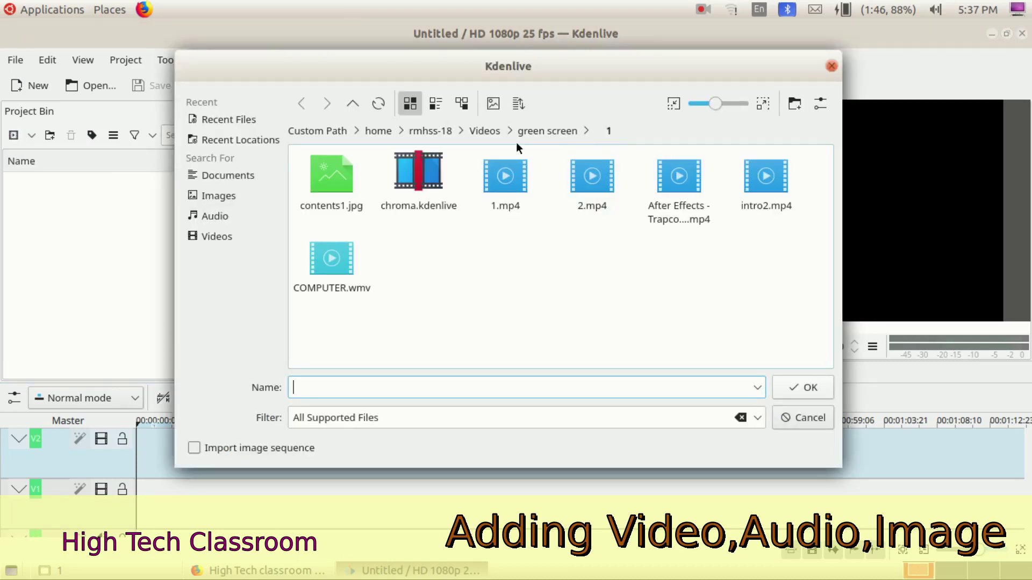
{"action": "left_click_drag", "start_coordinate": [786, 234], "coordinate": [516, 180]}
{"action": "left_click", "coordinate": [499, 273]}
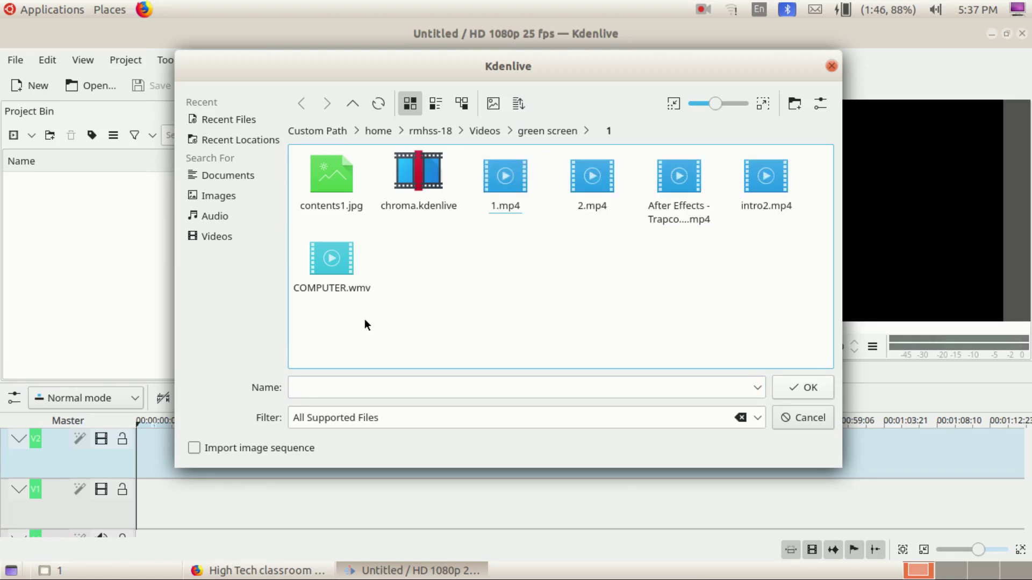
{"action": "double_click", "coordinate": [334, 278]}
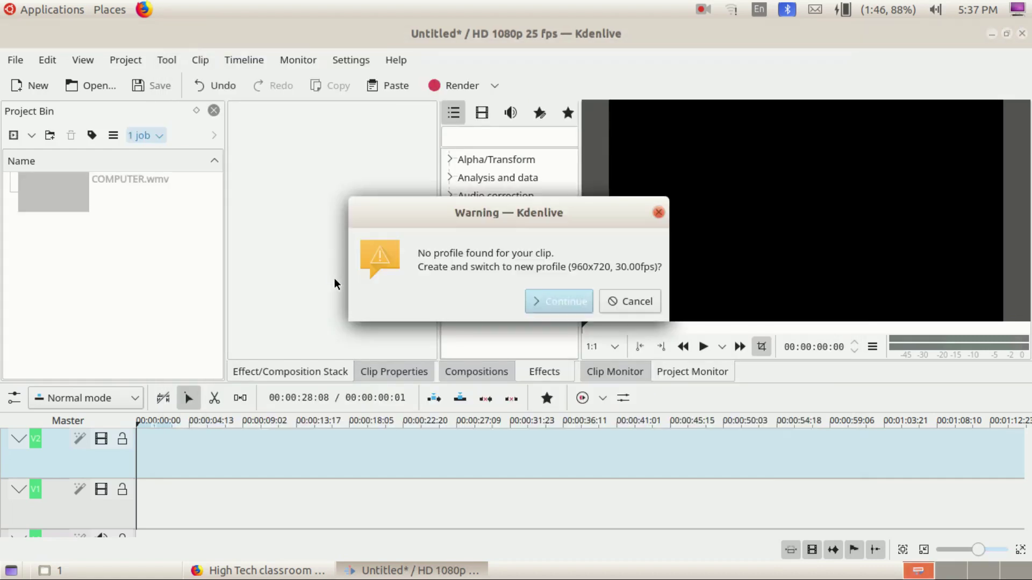
{"action": "left_click", "coordinate": [625, 304]}
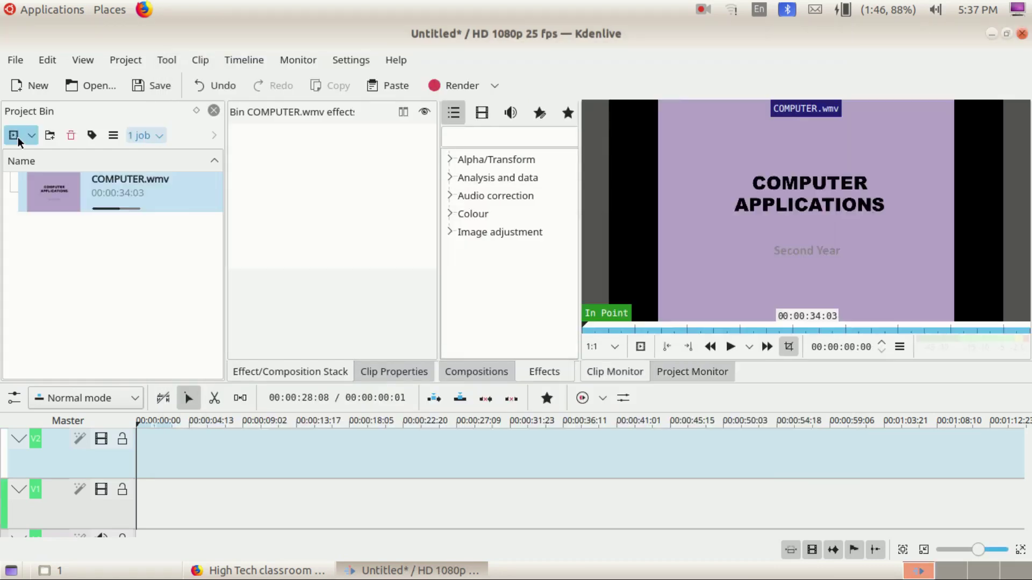
Import 1.mp4, 2.mp4, intro2.mp4 and the After Effects - Trapcode video into the project bin together.
{"action": "left_click", "coordinate": [14, 136]}
{"action": "left_click_drag", "start_coordinate": [777, 234], "coordinate": [501, 177]}
{"action": "left_click", "coordinate": [799, 386]}
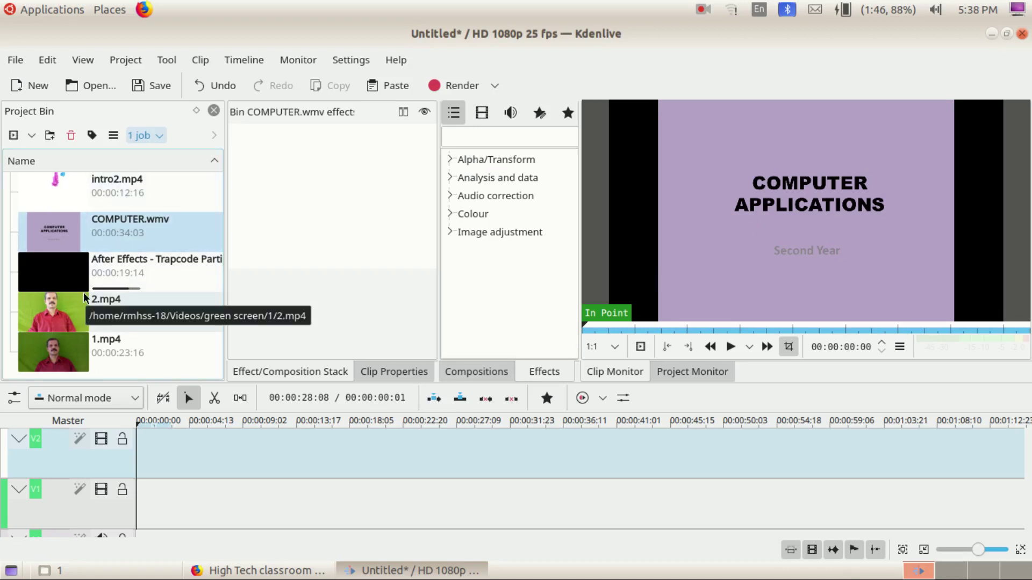
Save the project in the Videos/green screen/1 folder as chroma.kdenlive, using the existing file's name.
{"action": "left_click", "coordinate": [152, 88]}
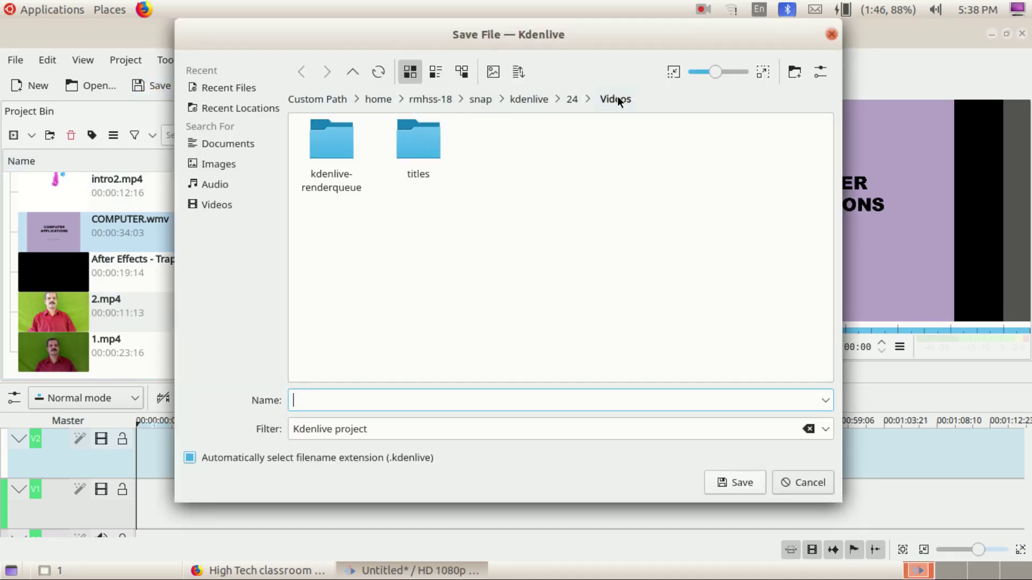
{"action": "left_click", "coordinate": [443, 99]}
{"action": "left_click", "coordinate": [330, 307]}
{"action": "left_click", "coordinate": [332, 141]}
{"action": "left_click", "coordinate": [340, 154]}
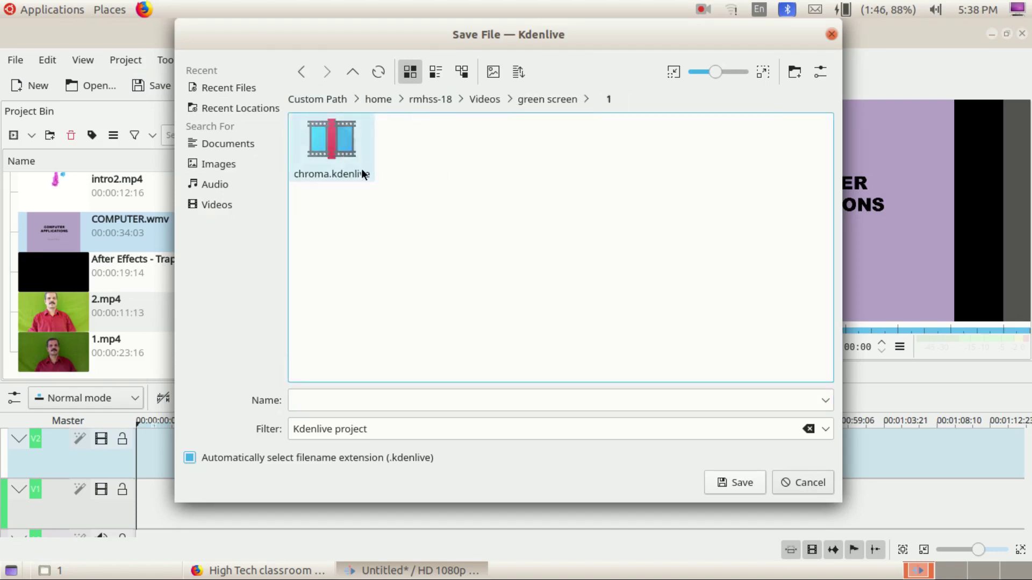
{"action": "left_click", "coordinate": [340, 163]}
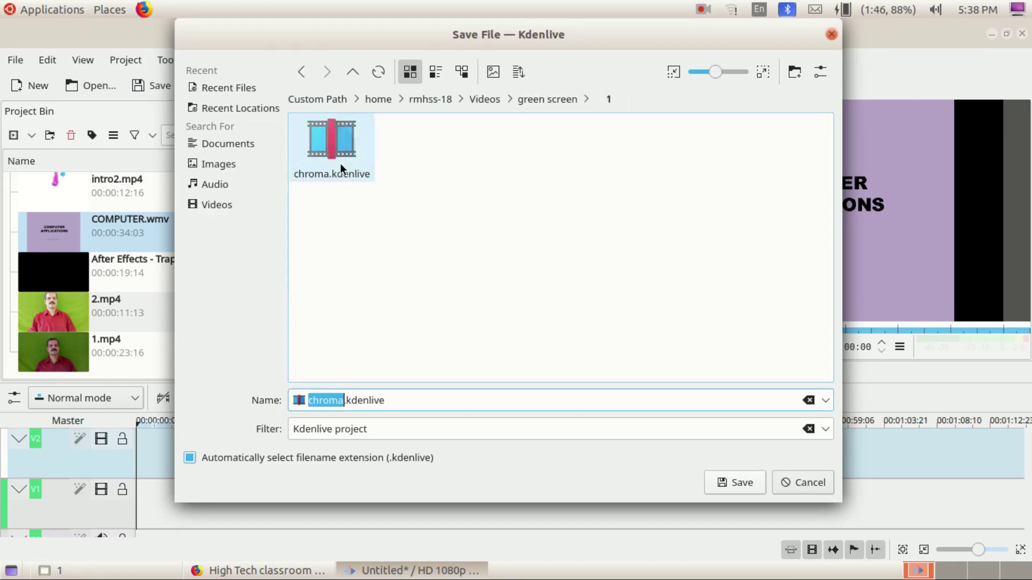
{"action": "left_click", "coordinate": [755, 490]}
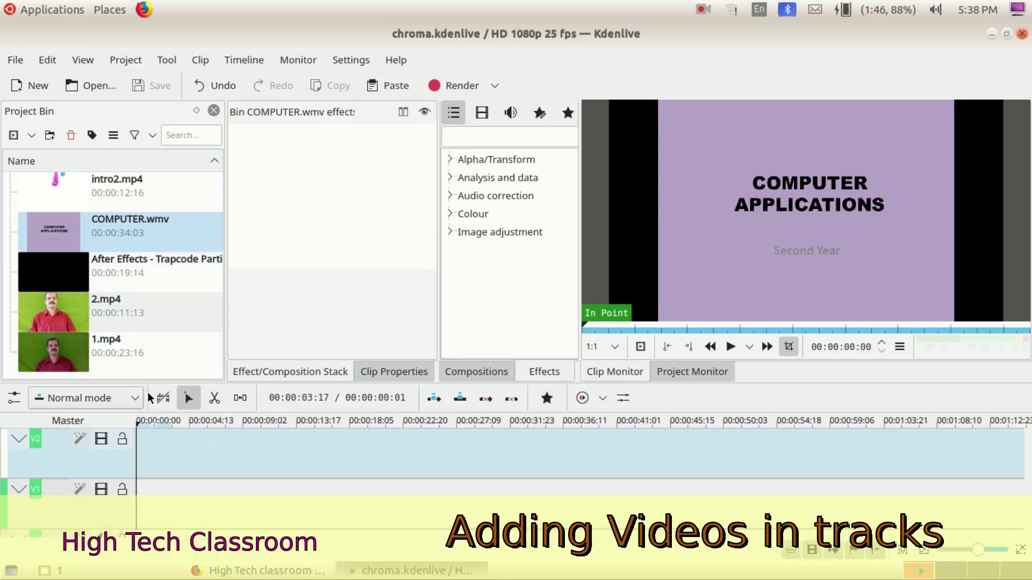
Place 1.mp4 at the start of the timeline on track V2 and move it down to track V1.
{"action": "left_click_drag", "start_coordinate": [88, 344], "coordinate": [137, 446]}
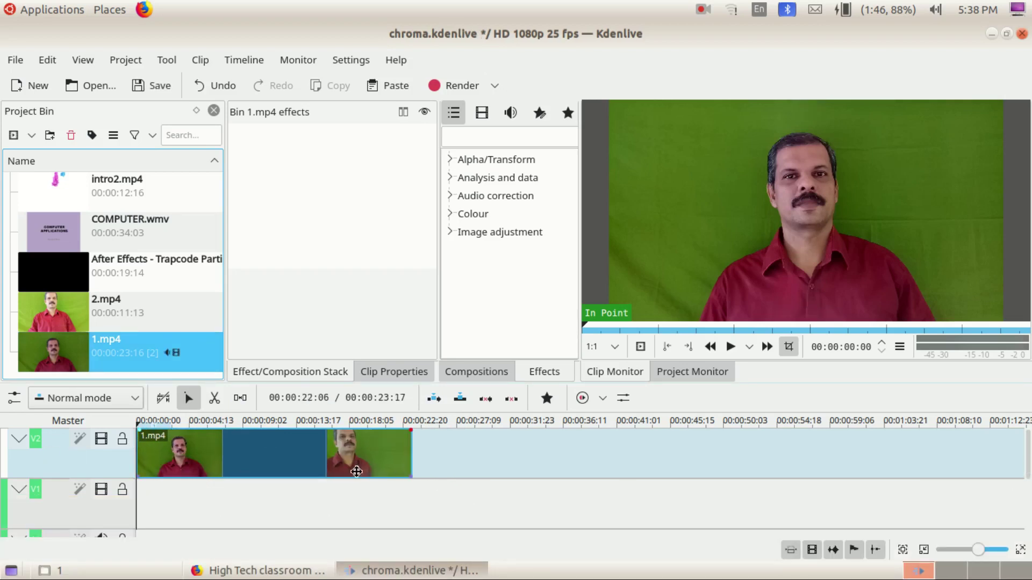
{"action": "left_click_drag", "start_coordinate": [249, 446], "coordinate": [244, 502]}
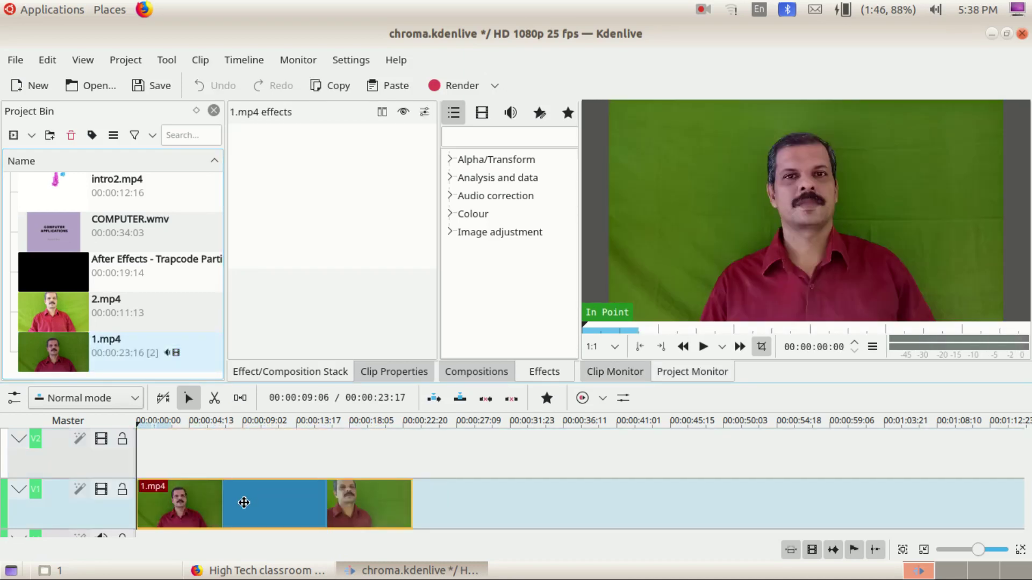
Play the first seconds of the 1.mp4 clip from its beginning twice to examine its opening and audio waveform.
{"action": "left_click_drag", "start_coordinate": [1028, 466], "coordinate": [1028, 497]}
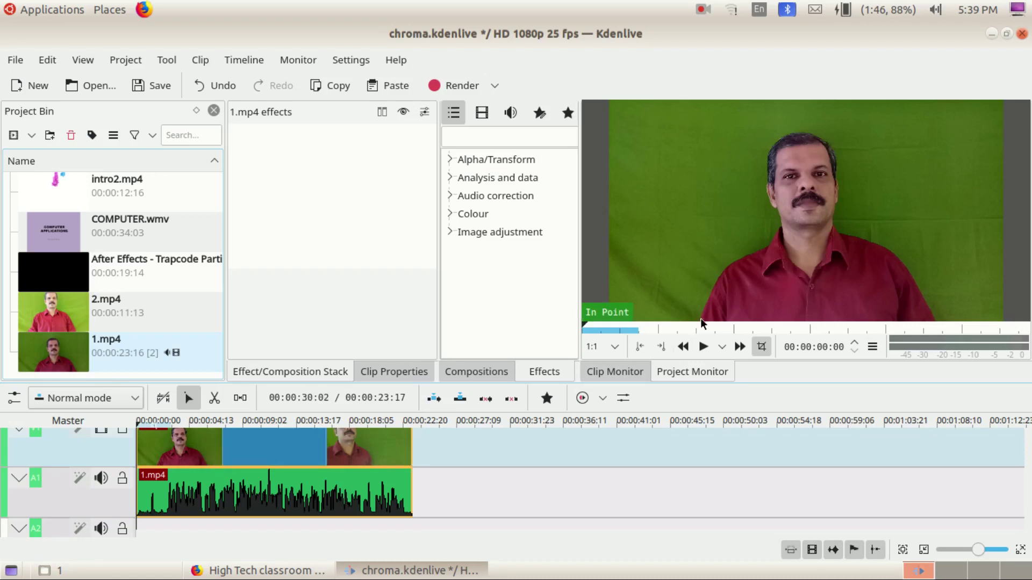
{"action": "left_click", "coordinate": [702, 348]}
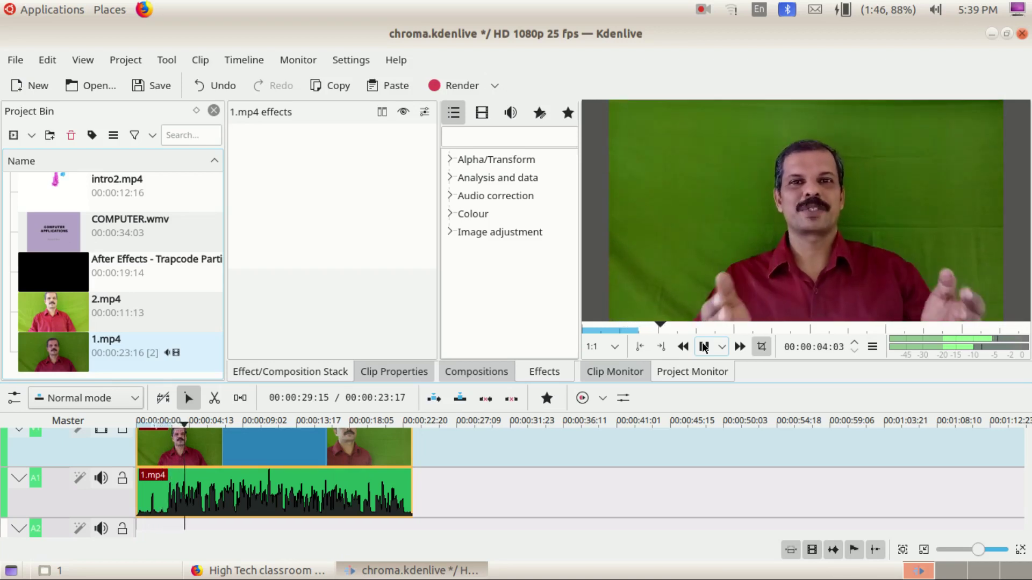
{"action": "left_click", "coordinate": [704, 348]}
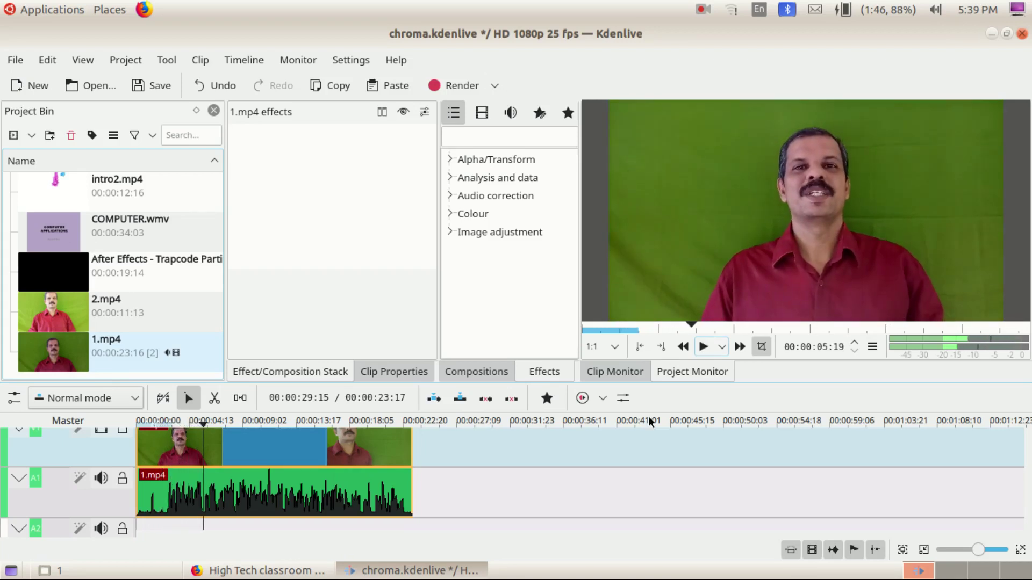
{"action": "left_click", "coordinate": [141, 421]}
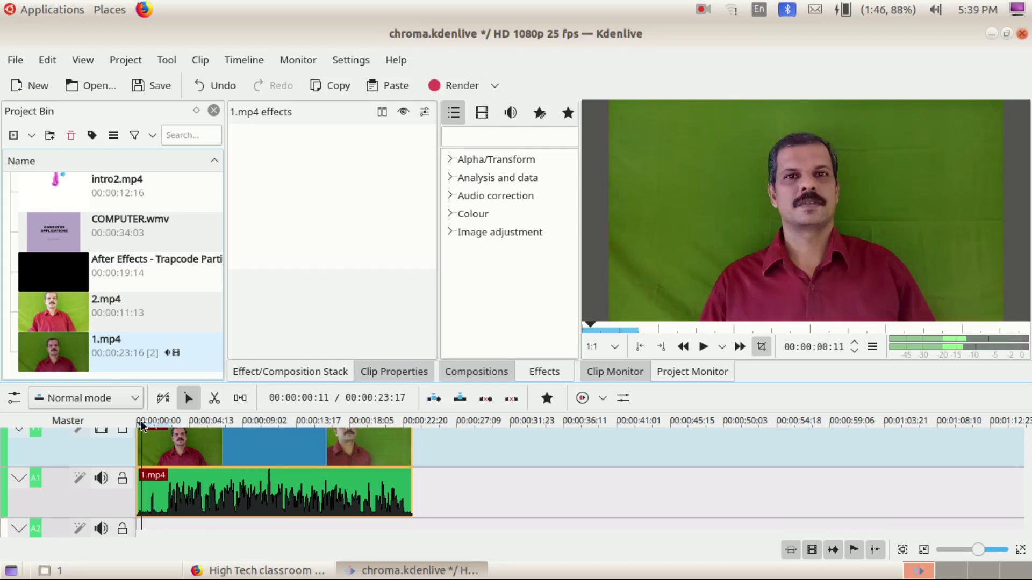
{"action": "left_click", "coordinate": [702, 347]}
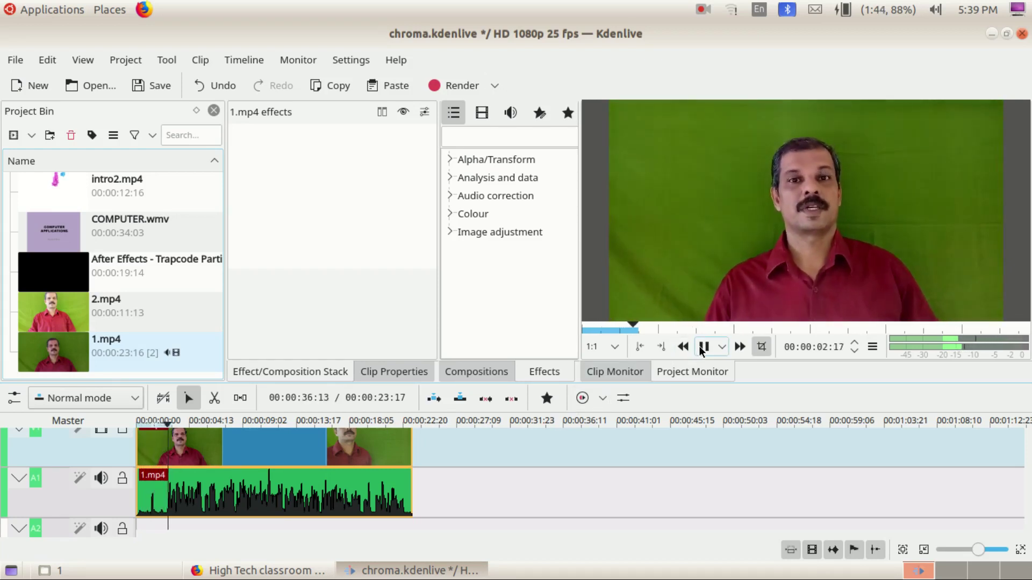
{"action": "left_click", "coordinate": [702, 348]}
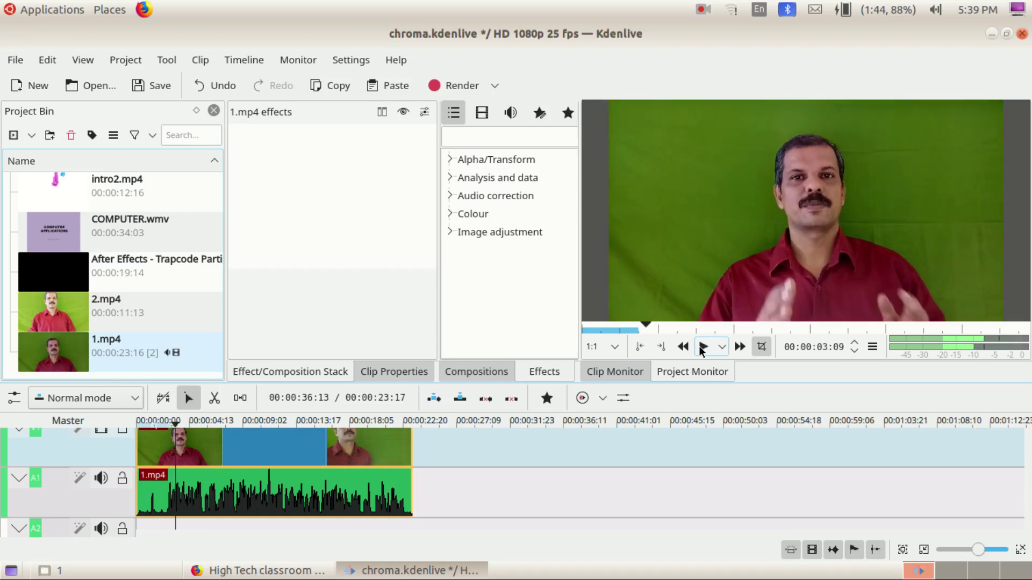
Position the playhead at 00:00:02:12 and cut the 1.mp4 clip there with the Razor tool.
{"action": "left_click", "coordinate": [172, 424]}
{"action": "left_click_drag", "start_coordinate": [172, 424], "coordinate": [165, 428]}
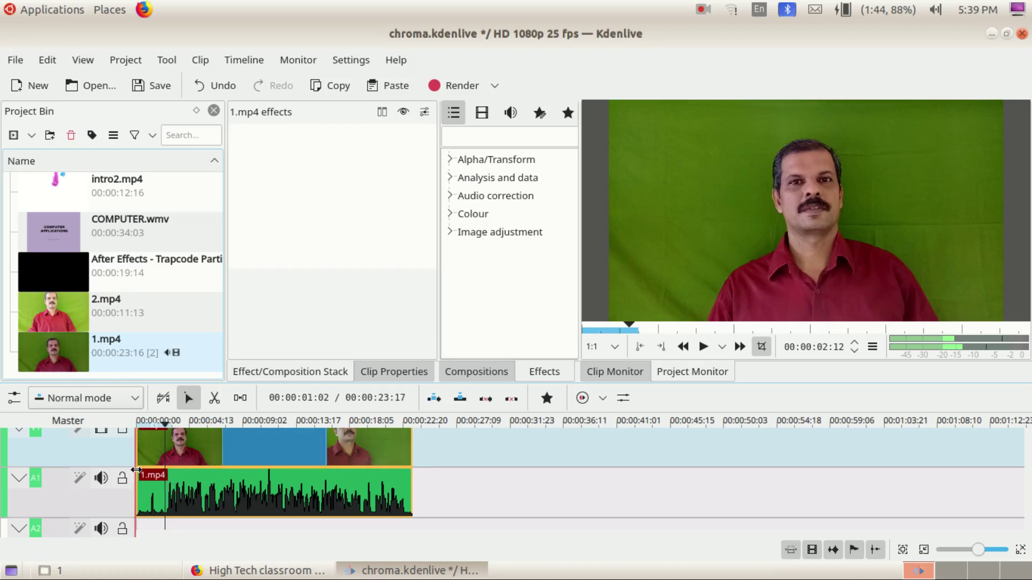
{"action": "left_click", "coordinate": [214, 399]}
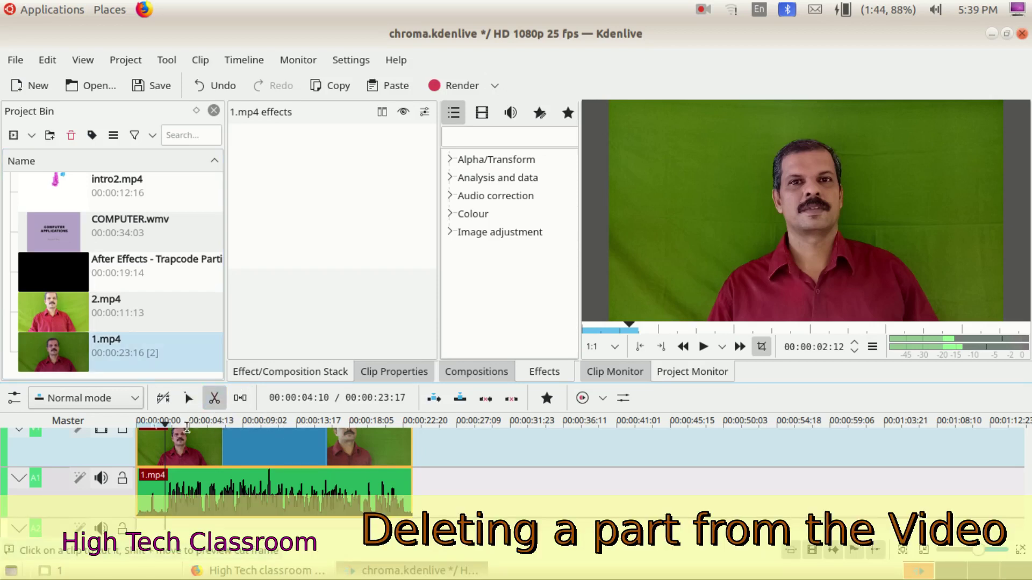
{"action": "left_click", "coordinate": [164, 459]}
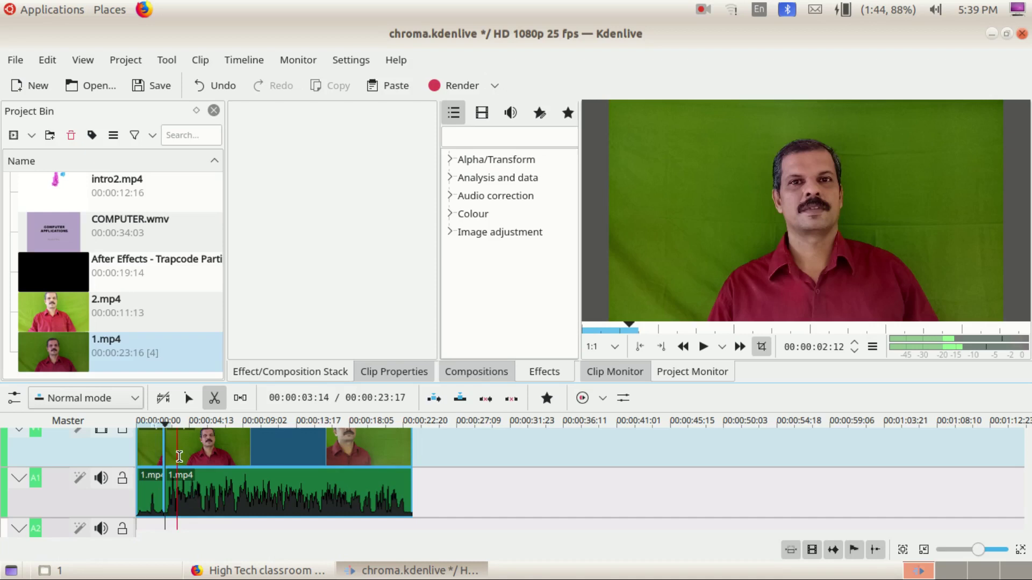
{"action": "left_click", "coordinate": [187, 400]}
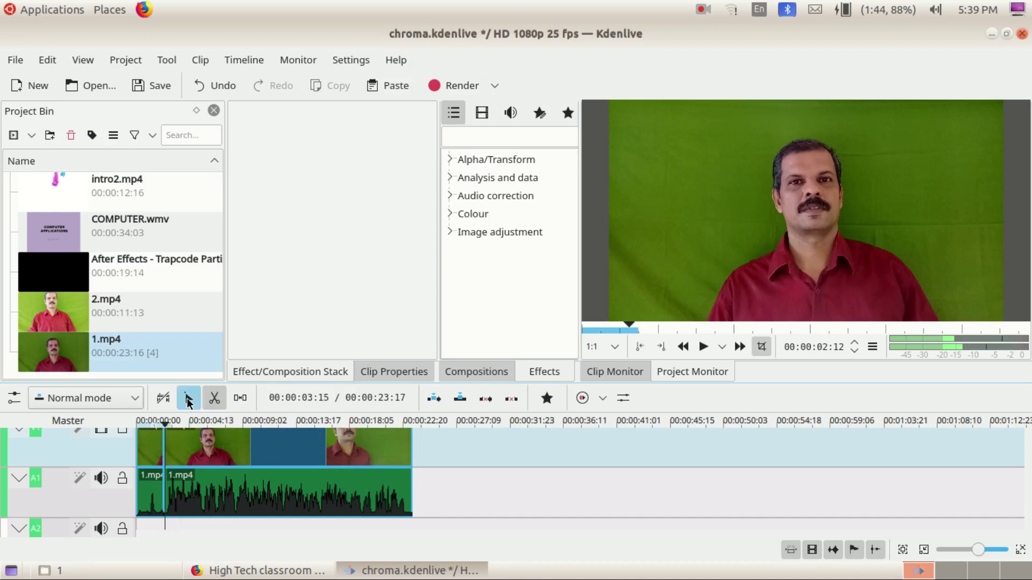
Delete the short opening piece of 1.mp4 and move the remaining piece to the start of the timeline.
{"action": "left_click_drag", "start_coordinate": [255, 454], "coordinate": [285, 473]}
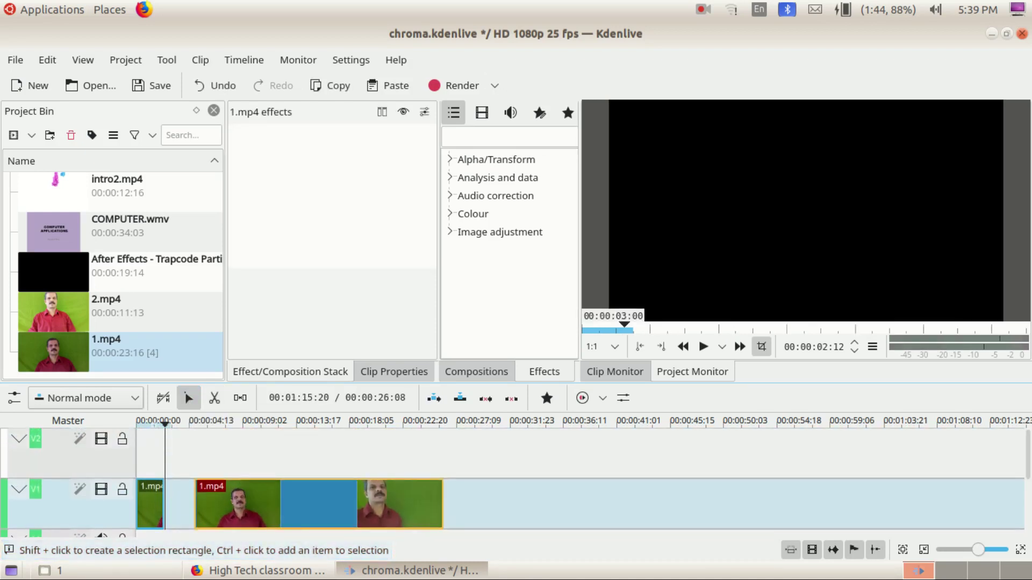
{"action": "scroll", "coordinate": [151, 492], "scroll_direction": "down", "scroll_amount": 1}
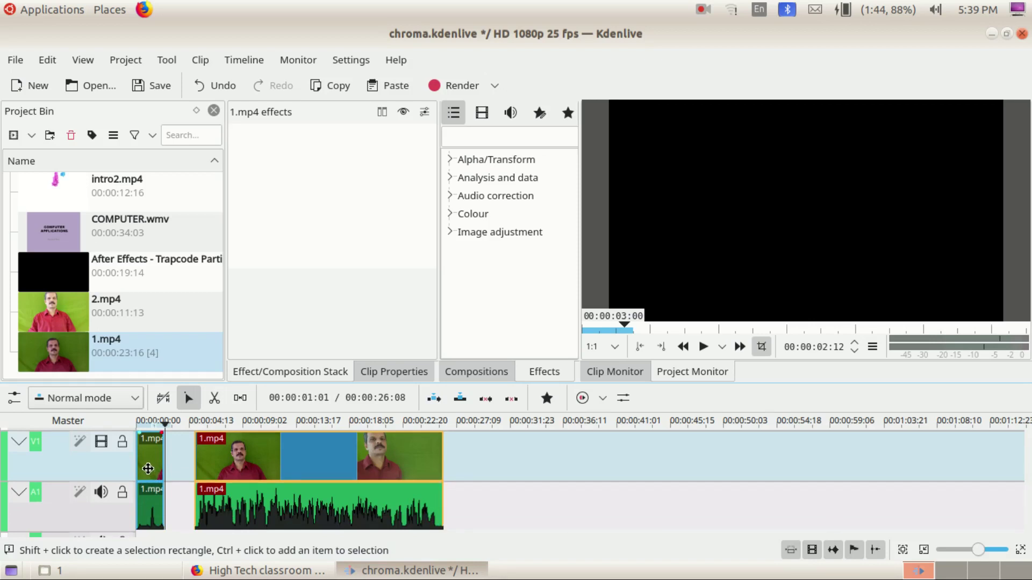
{"action": "left_click", "coordinate": [148, 472]}
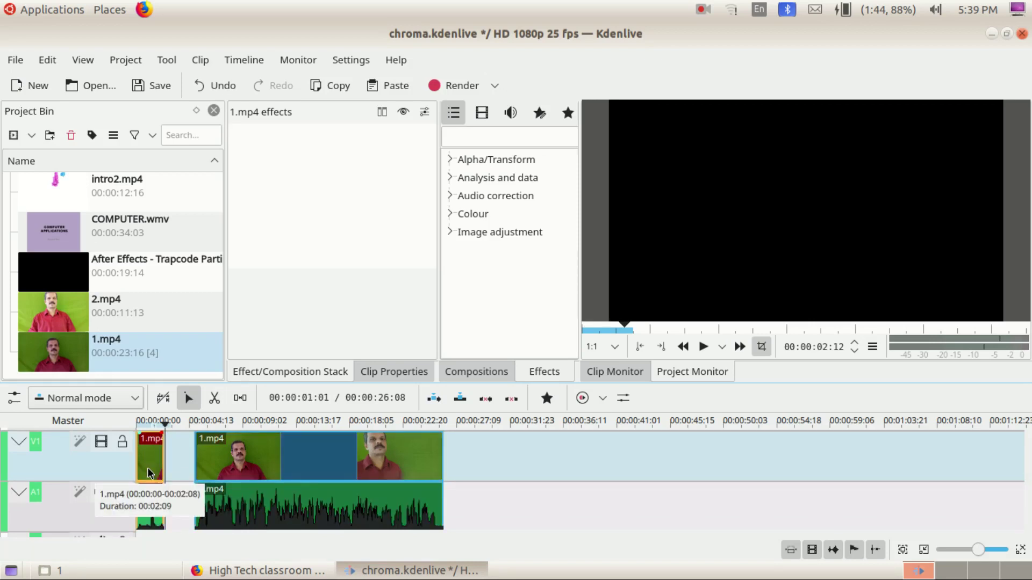
{"action": "key", "text": "Delete"}
{"action": "left_click_drag", "start_coordinate": [267, 479], "coordinate": [209, 454]}
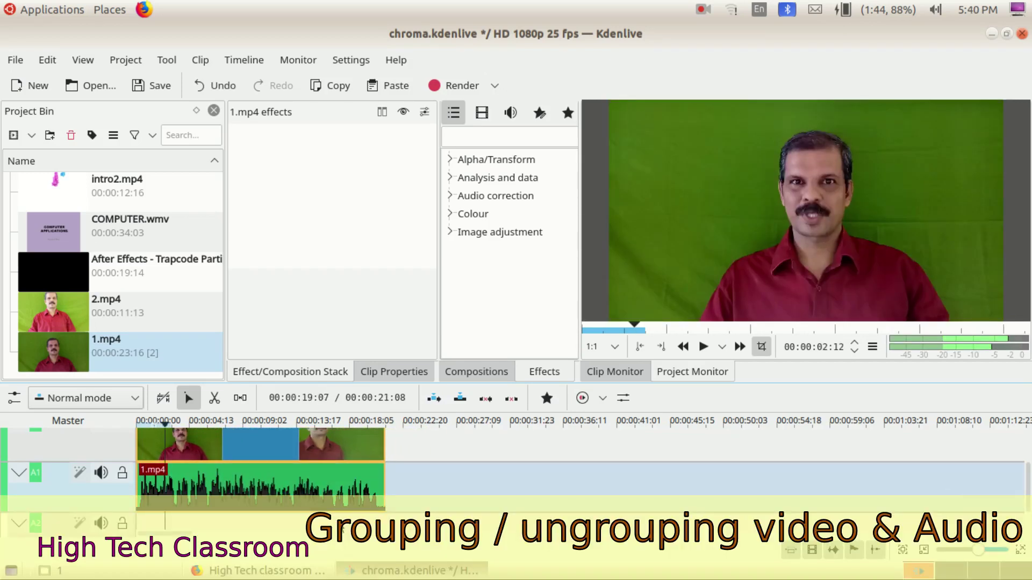
Try to split the audio from the 1.mp4 clip, and ungroup its video and audio.
{"action": "right_click", "coordinate": [287, 492]}
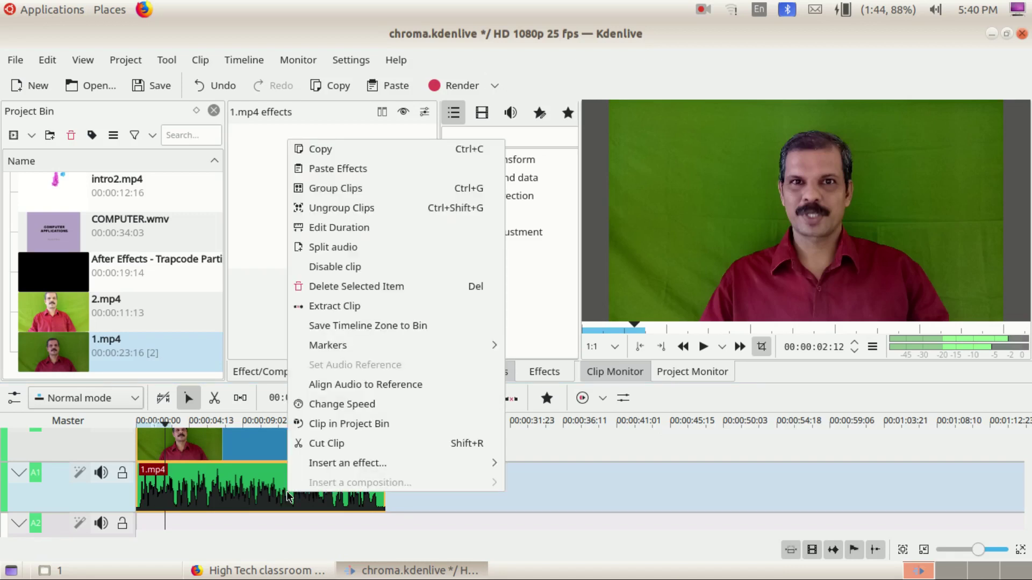
{"action": "left_click", "coordinate": [360, 252]}
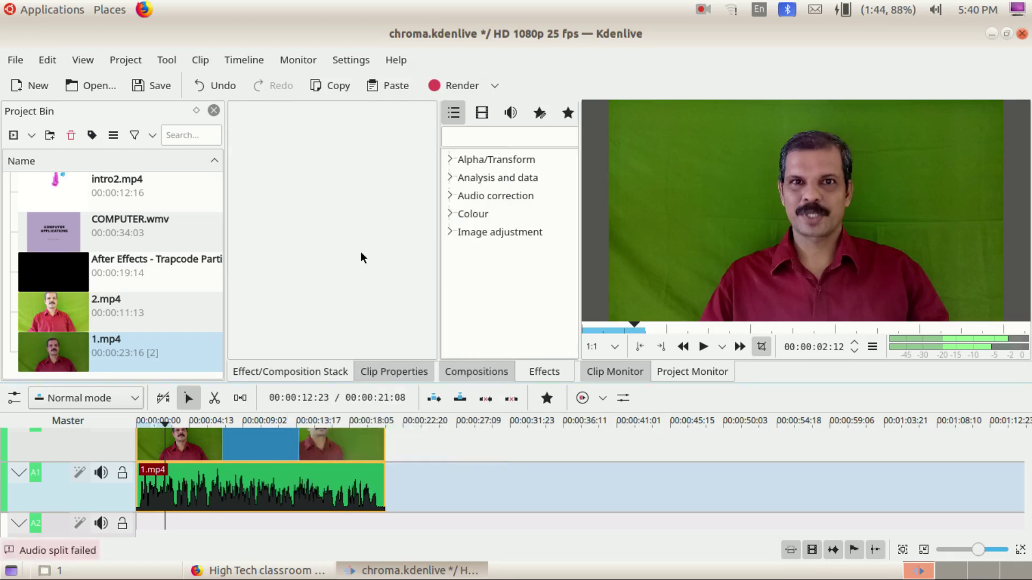
{"action": "right_click", "coordinate": [330, 489]}
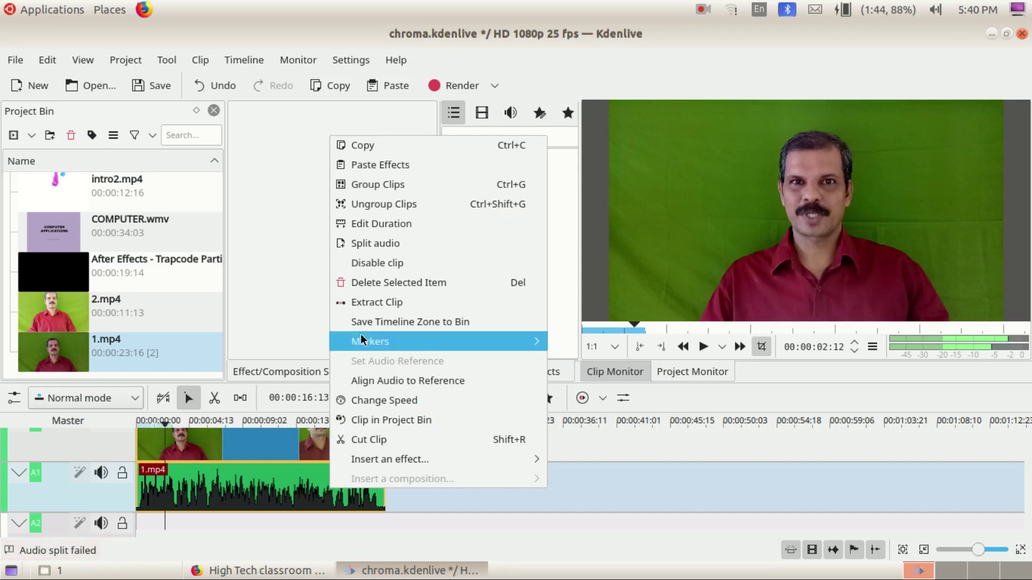
{"action": "left_click", "coordinate": [397, 211]}
{"action": "left_click_drag", "start_coordinate": [371, 489], "coordinate": [280, 487]}
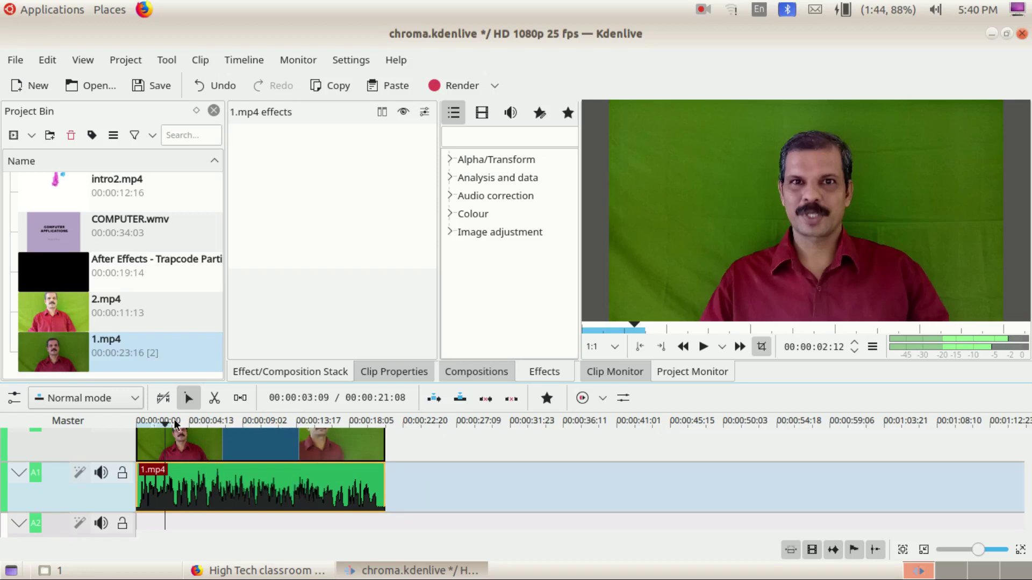
Play back the ungrouped 1.mp4 clip briefly, and select its video on V1 together with its audio on A1.
{"action": "left_click", "coordinate": [701, 346]}
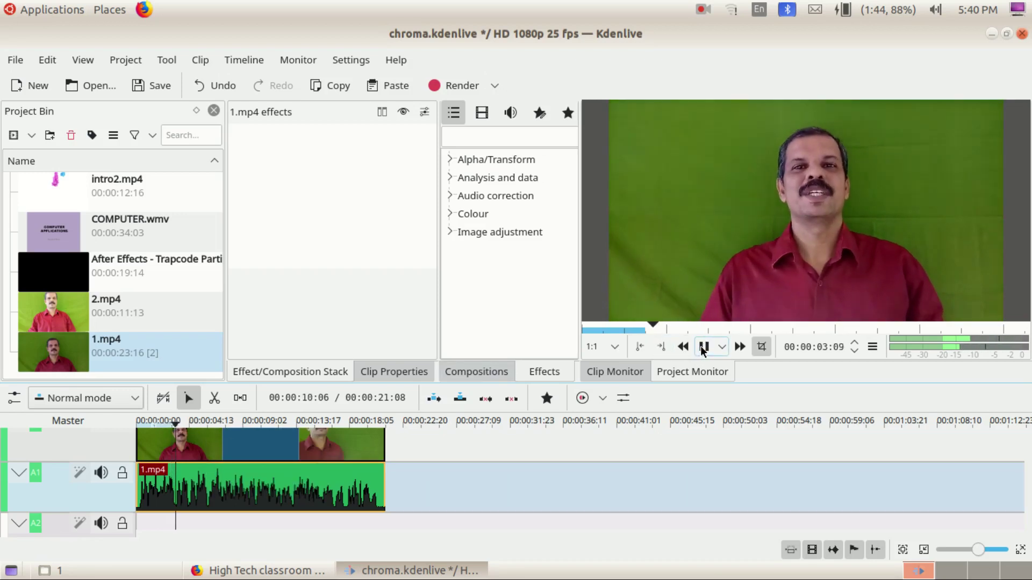
{"action": "left_click", "coordinate": [356, 448], "text": "shift"}
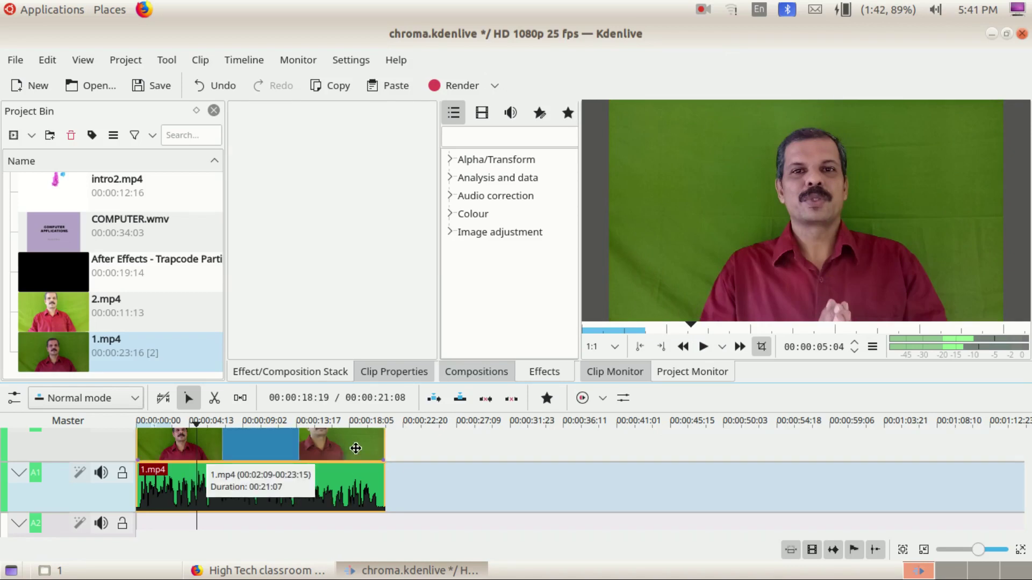
{"action": "left_click", "coordinate": [356, 448]}
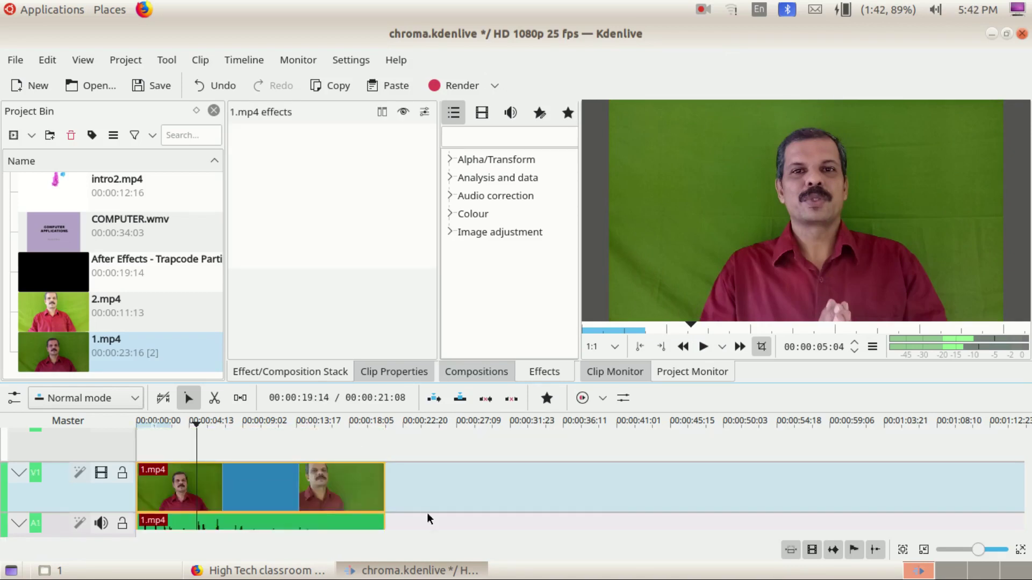
{"action": "scroll", "coordinate": [349, 467], "scroll_direction": "up", "scroll_amount": 2}
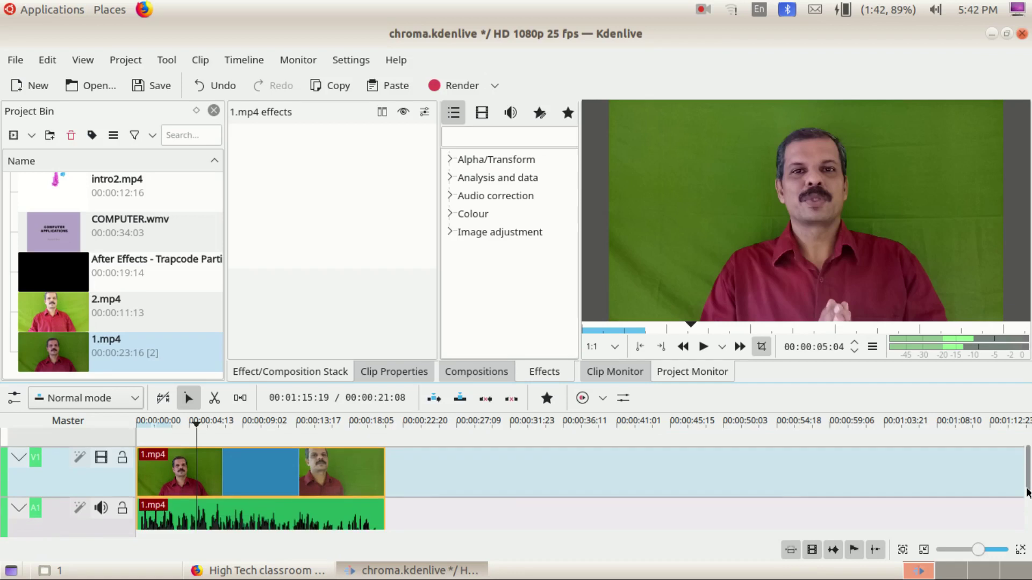
Group the video and audio of the 1.mp4 clip on the timeline, and save the project.
{"action": "left_click", "coordinate": [334, 514]}
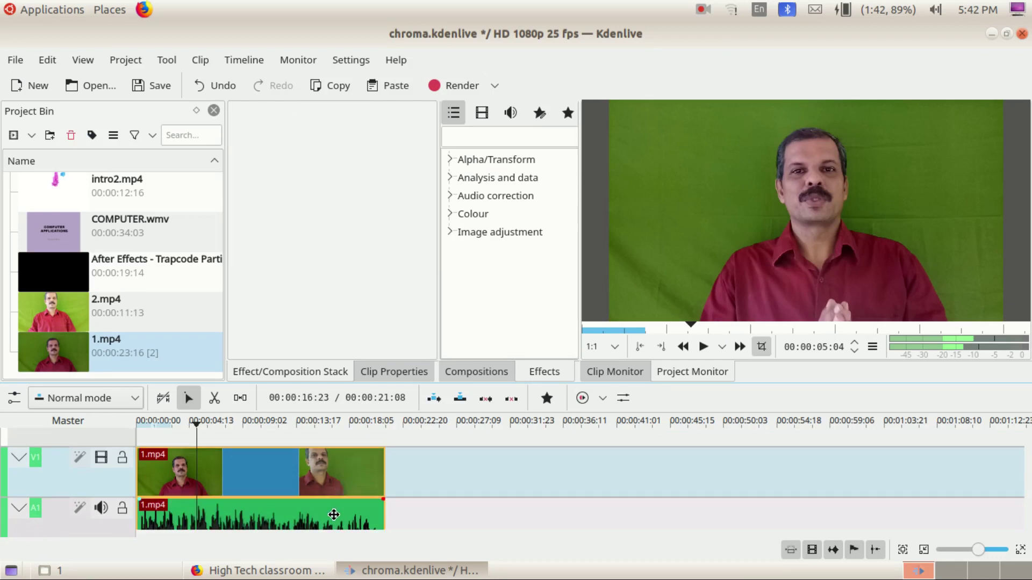
{"action": "right_click", "coordinate": [334, 514]}
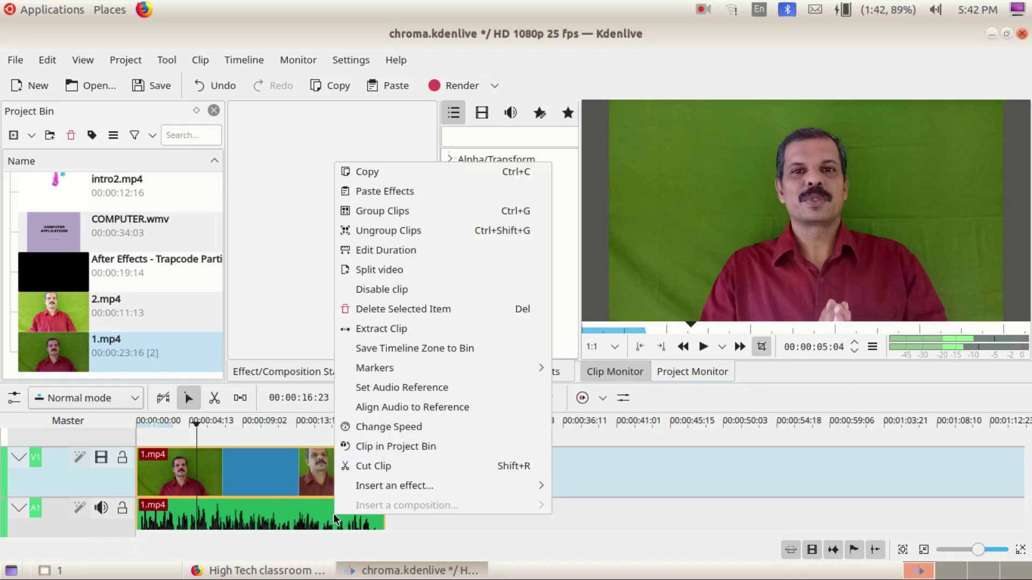
{"action": "left_click", "coordinate": [410, 216]}
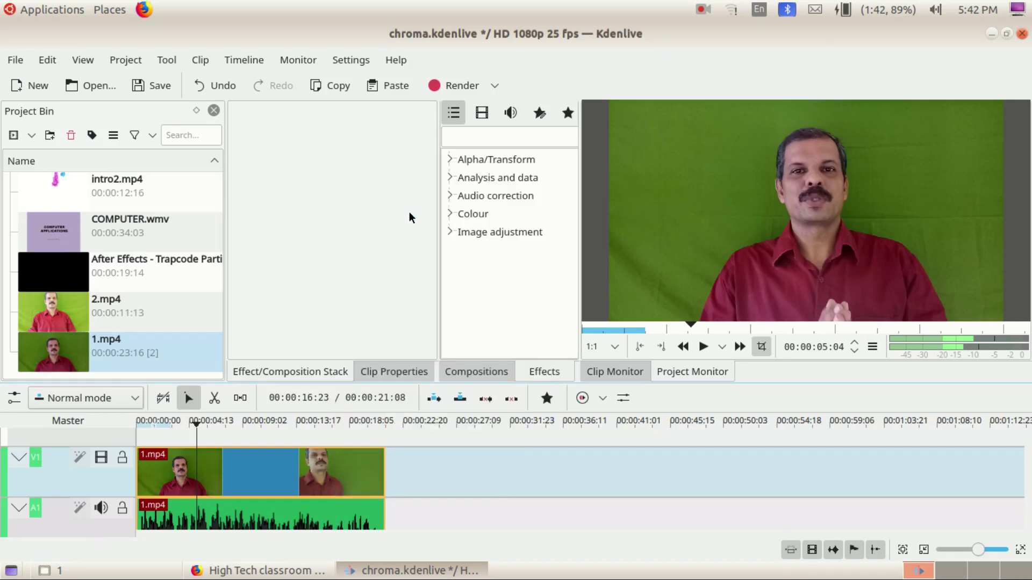
{"action": "mouse_move", "coordinate": [262, 477]}
{"action": "left_mouse_down"}
{"action": "mouse_move", "coordinate": [471, 478]}
{"action": "mouse_move", "coordinate": [261, 489]}
{"action": "left_mouse_up"}
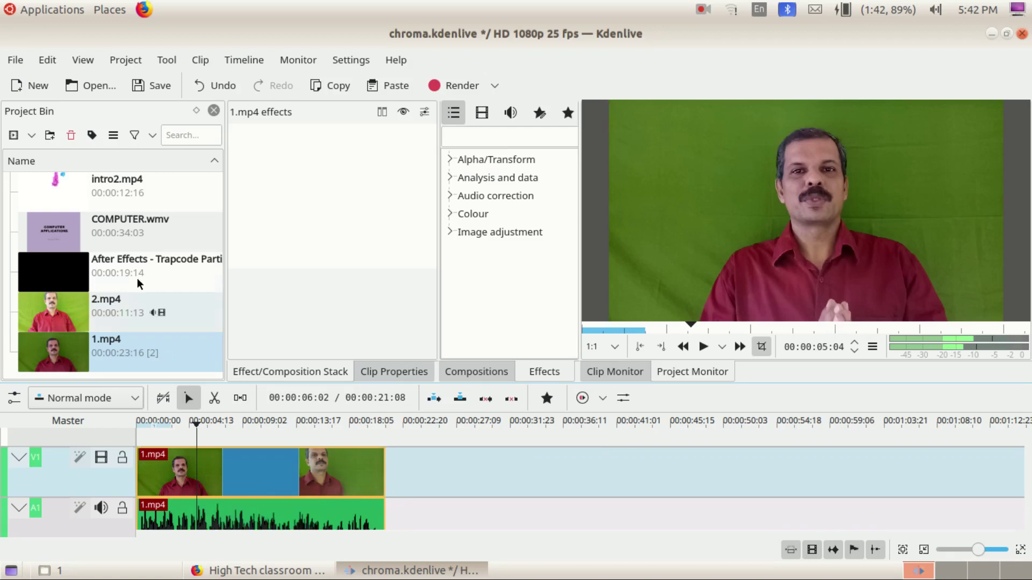
{"action": "left_click", "coordinate": [150, 85]}
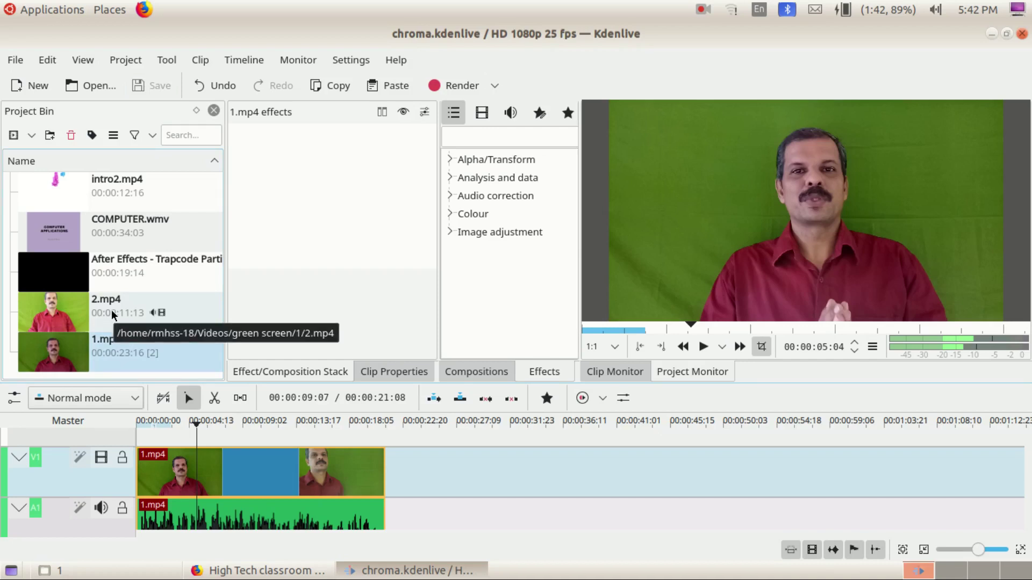
Add 2.mp4 directly after 1.mp4 on V1 and A1, and view a frame of each clip.
{"action": "left_click_drag", "start_coordinate": [159, 321], "coordinate": [430, 495]}
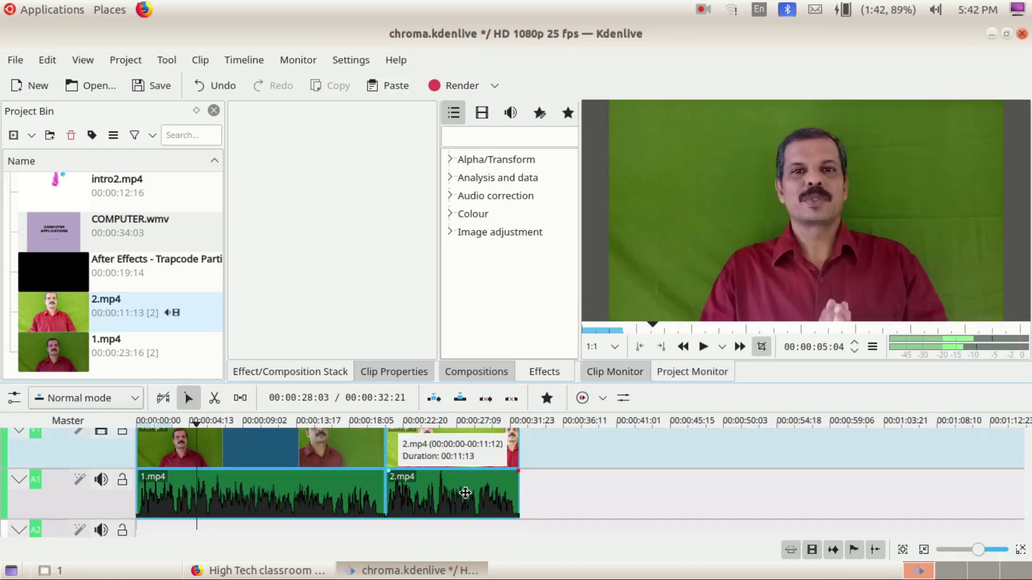
{"action": "left_click", "coordinate": [331, 420]}
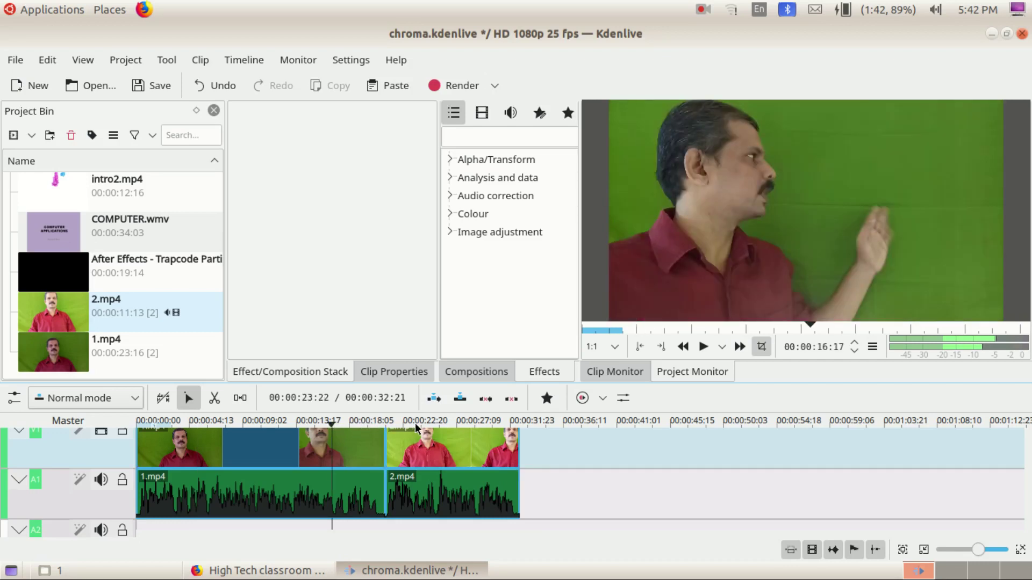
{"action": "left_click", "coordinate": [422, 417]}
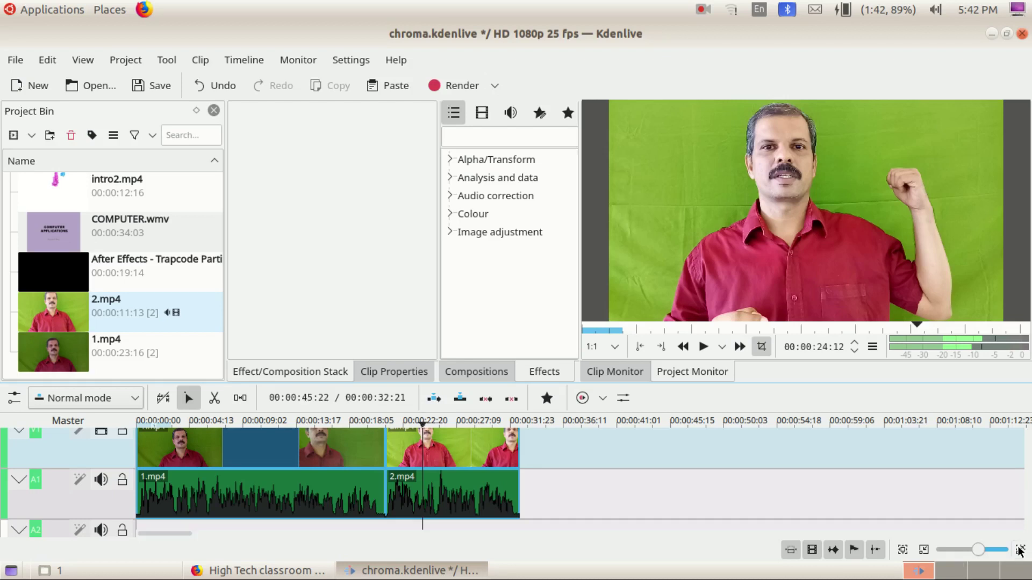
{"action": "scroll", "coordinate": [343, 435], "scroll_direction": "up", "scroll_amount": 1}
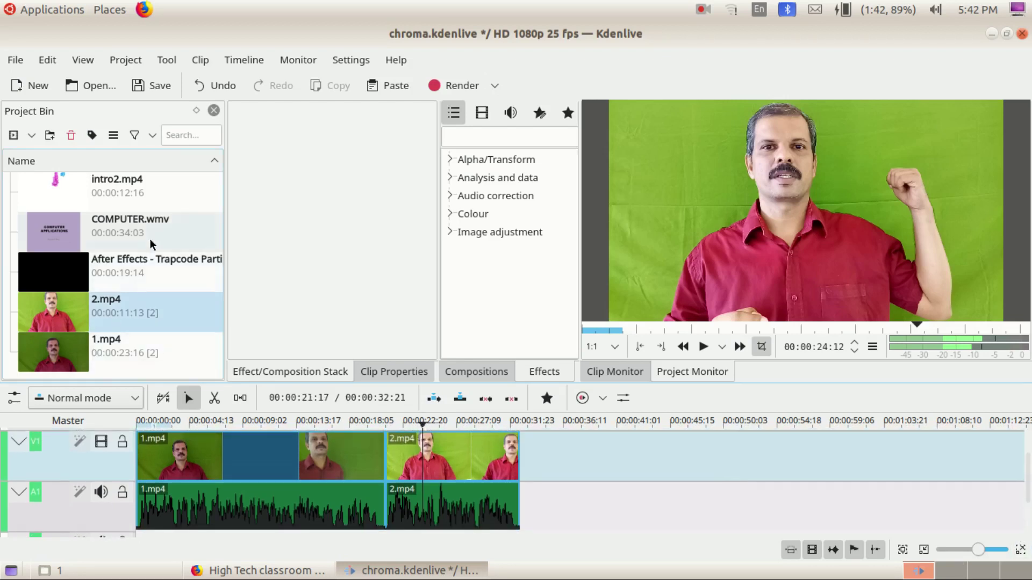
Place intro2.mp4 on V2 a little past the end of 2.mp4, and play it back.
{"action": "left_click_drag", "start_coordinate": [100, 186], "coordinate": [546, 464]}
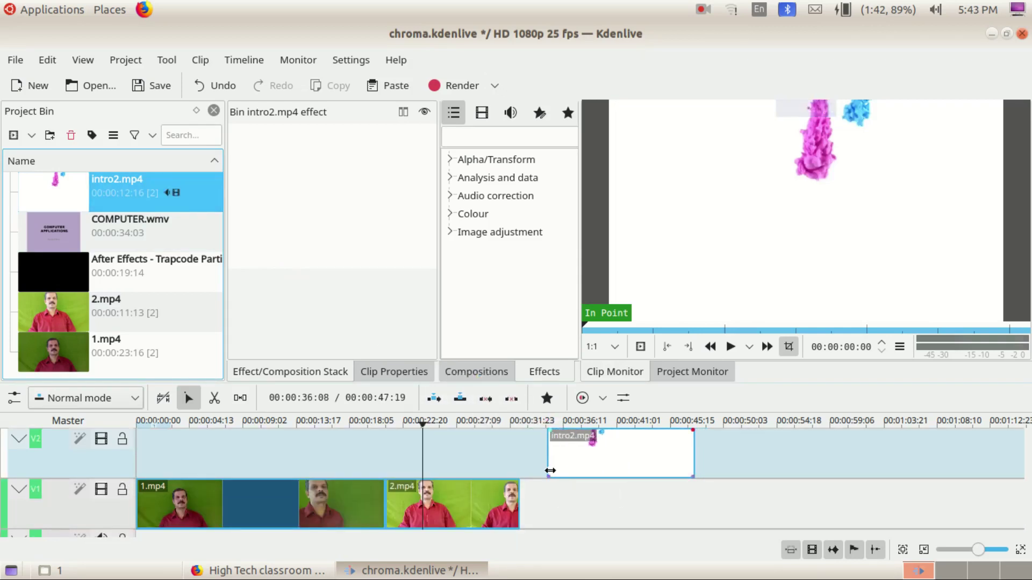
{"action": "left_click_drag", "start_coordinate": [1027, 456], "coordinate": [1028, 467]}
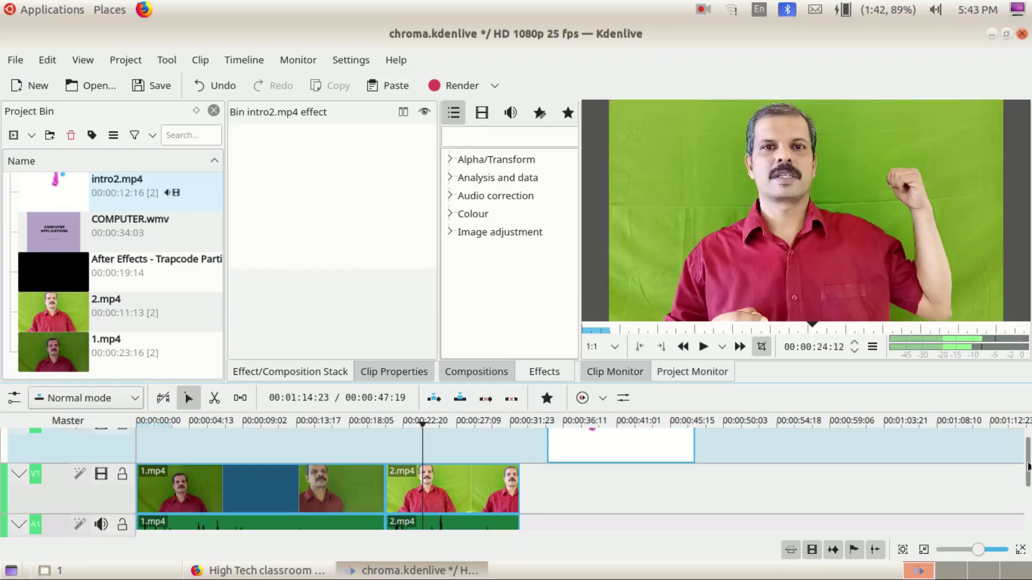
{"action": "scroll", "coordinate": [594, 450], "scroll_direction": "up", "scroll_amount": 2}
{"action": "left_click_drag", "start_coordinate": [589, 451], "coordinate": [583, 454]}
{"action": "left_click", "coordinate": [537, 422]}
{"action": "left_click", "coordinate": [702, 347]}
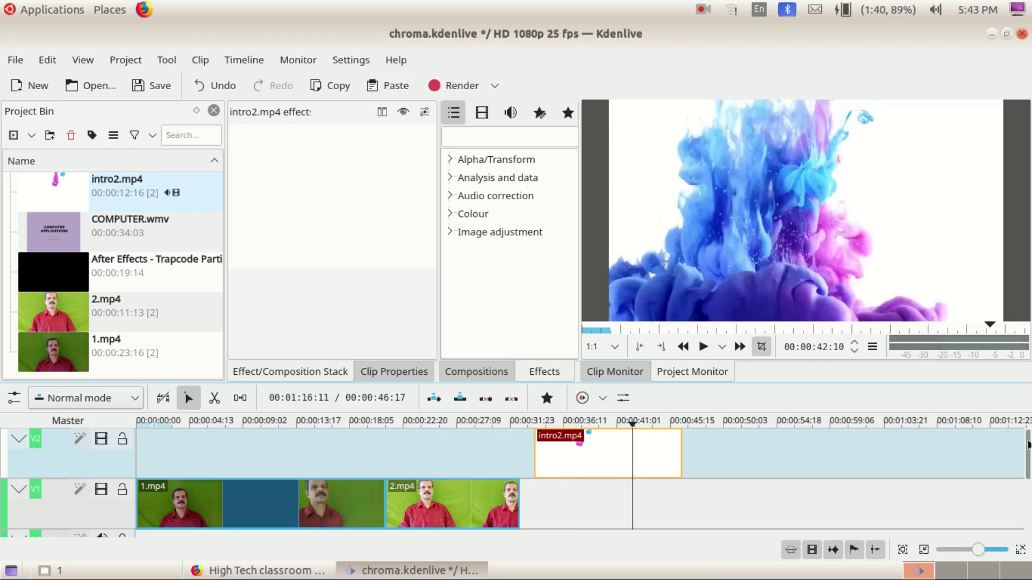
{"action": "left_click_drag", "start_coordinate": [1028, 445], "coordinate": [1027, 455]}
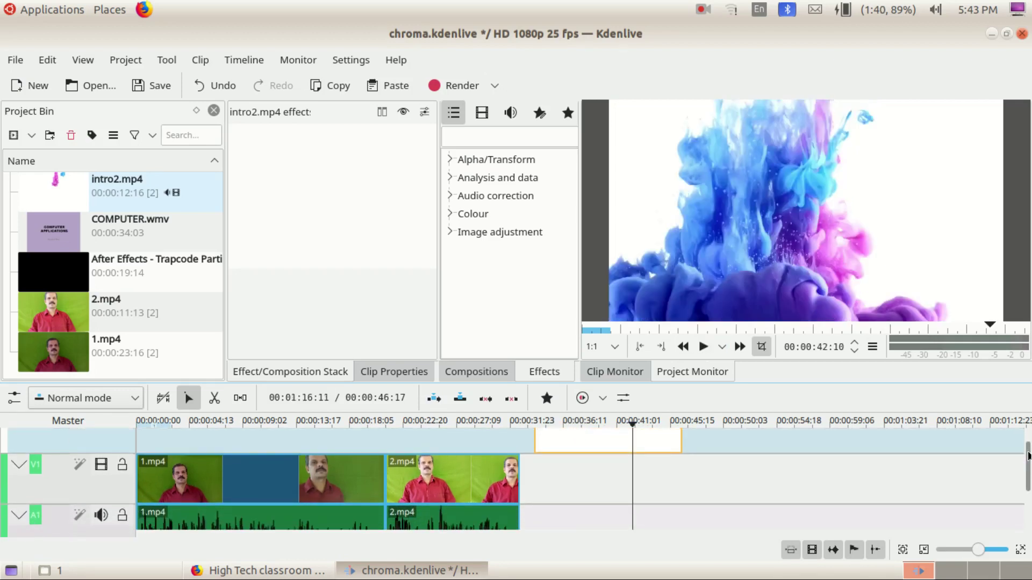
Move intro2.mp4 to the start of V2, and shift 1.mp4 and 2.mp4 on V1 so that both begin after its end.
{"action": "left_click_drag", "start_coordinate": [564, 440], "coordinate": [194, 467]}
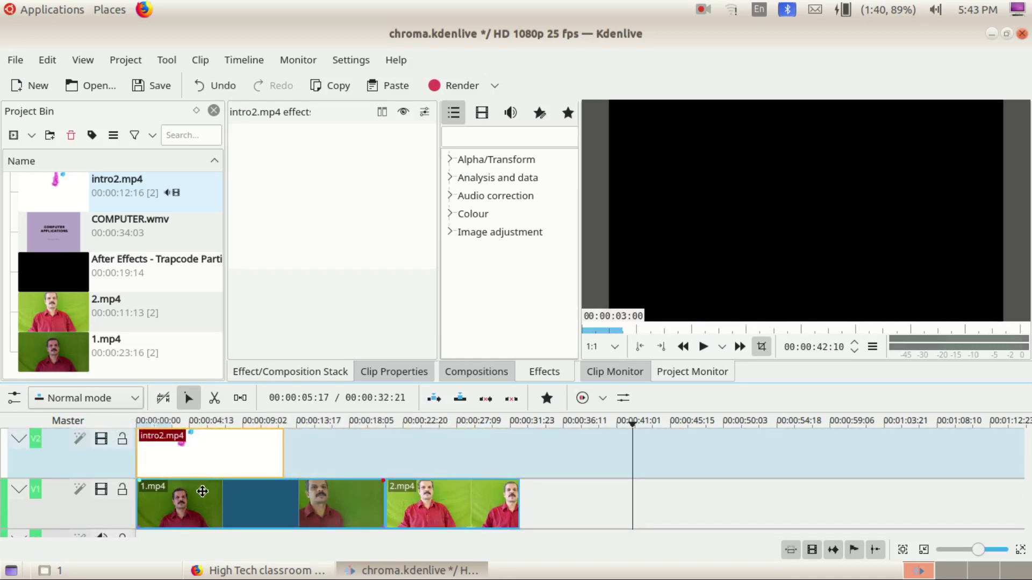
{"action": "left_click_drag", "start_coordinate": [408, 513], "coordinate": [443, 513]}
{"action": "scroll", "coordinate": [1027, 474], "scroll_direction": "down", "scroll_amount": 2}
{"action": "left_click_drag", "start_coordinate": [284, 475], "coordinate": [418, 472]}
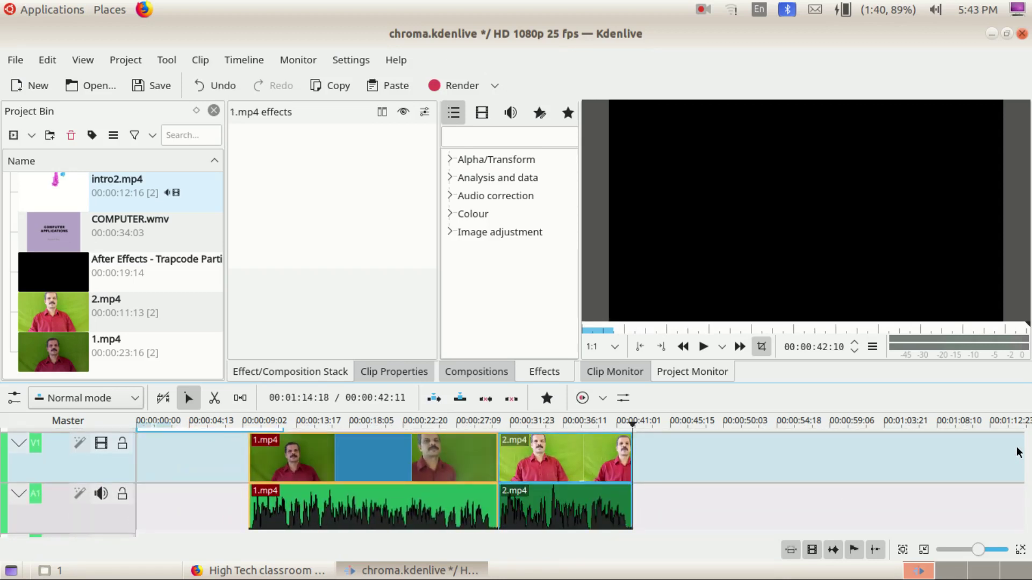
{"action": "scroll", "coordinate": [1027, 454], "scroll_direction": "up", "scroll_amount": 2}
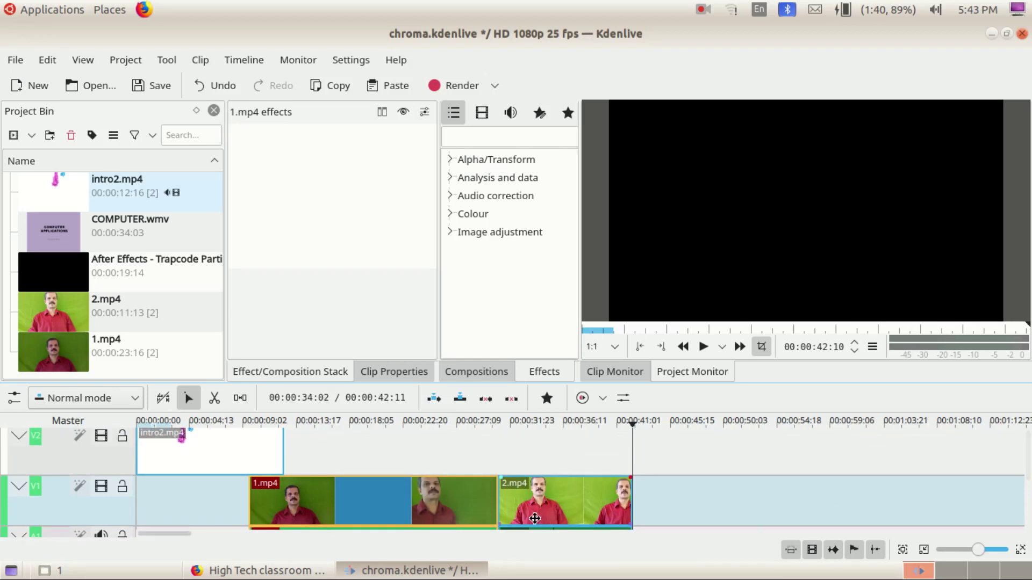
{"action": "left_click", "coordinate": [550, 515]}
{"action": "left_click_drag", "start_coordinate": [549, 515], "coordinate": [575, 515]}
{"action": "left_click", "coordinate": [376, 505]}
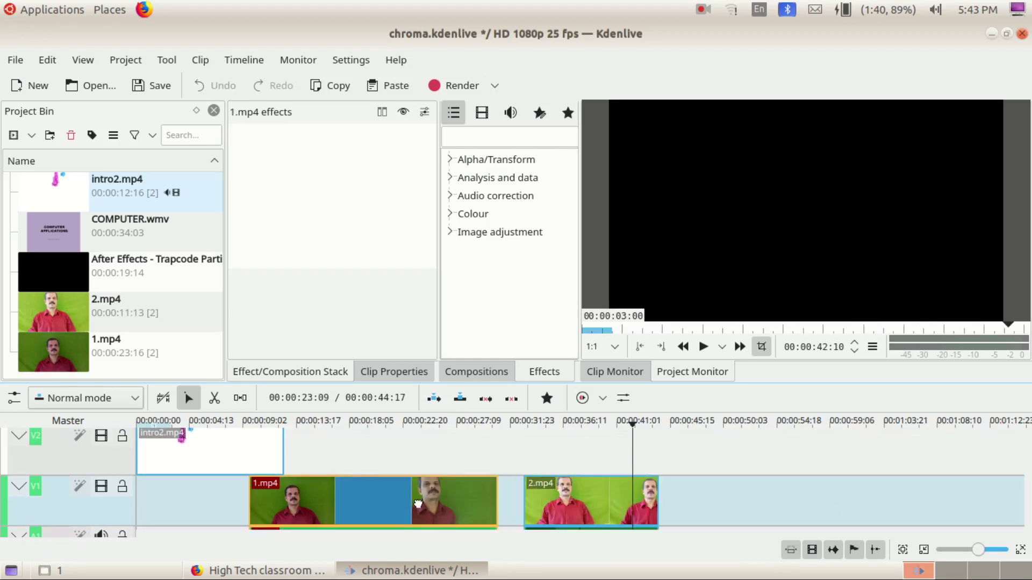
{"action": "left_click_drag", "start_coordinate": [376, 505], "coordinate": [403, 505]}
{"action": "left_click_drag", "start_coordinate": [584, 515], "coordinate": [603, 515]}
{"action": "left_click_drag", "start_coordinate": [484, 505], "coordinate": [502, 505]}
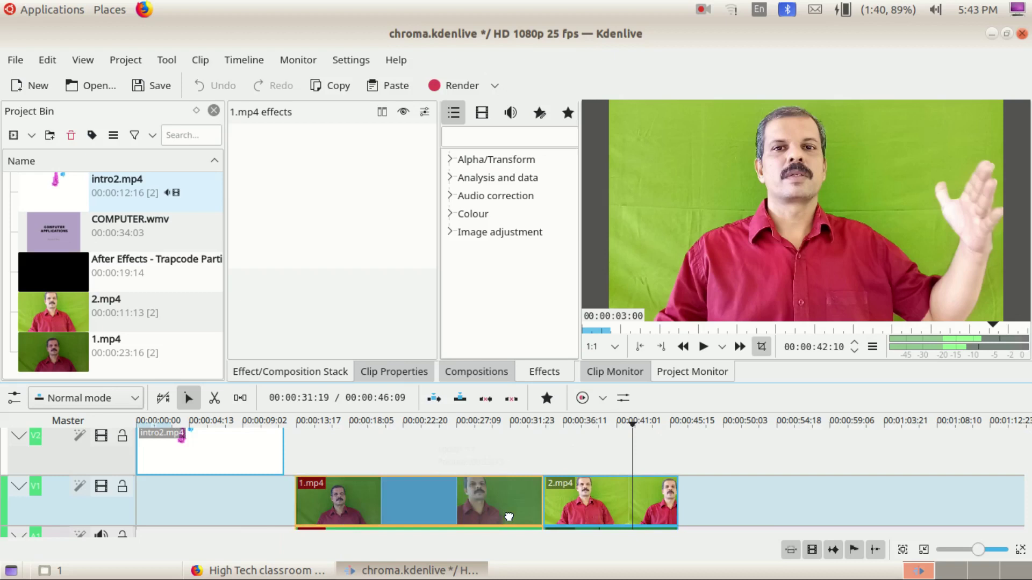
Move intro2.mp4 down to the start of V1, and place 1.mp4 above it at the start of V2.
{"action": "left_click", "coordinate": [204, 449]}
{"action": "left_click_drag", "start_coordinate": [204, 450], "coordinate": [196, 492]}
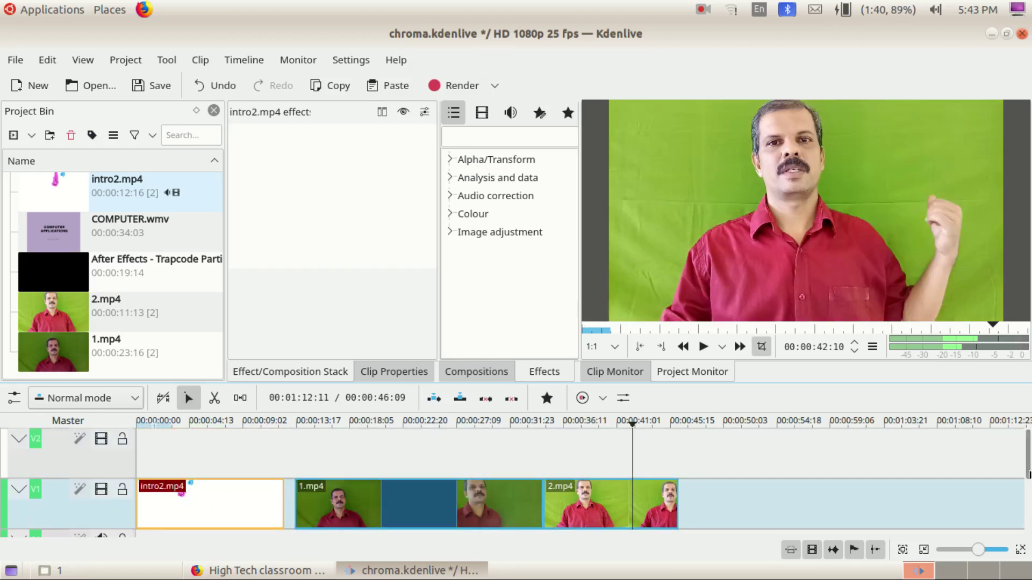
{"action": "scroll", "coordinate": [401, 505], "scroll_direction": "down", "scroll_amount": 1}
{"action": "left_click_drag", "start_coordinate": [366, 488], "coordinate": [367, 458]}
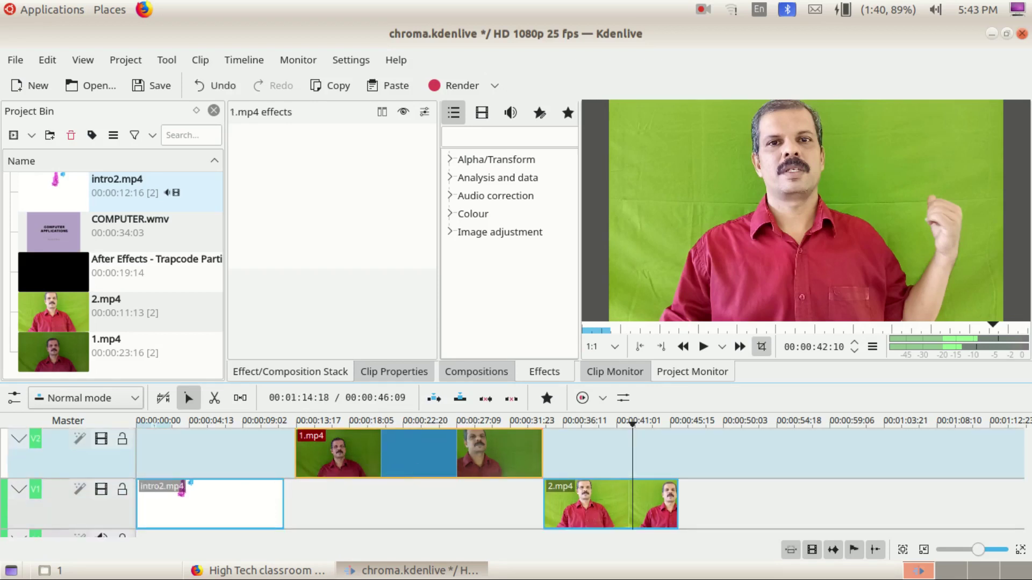
{"action": "scroll", "coordinate": [1027, 456], "scroll_direction": "down", "scroll_amount": 1}
{"action": "scroll", "coordinate": [516, 481], "scroll_direction": "down", "scroll_amount": 3}
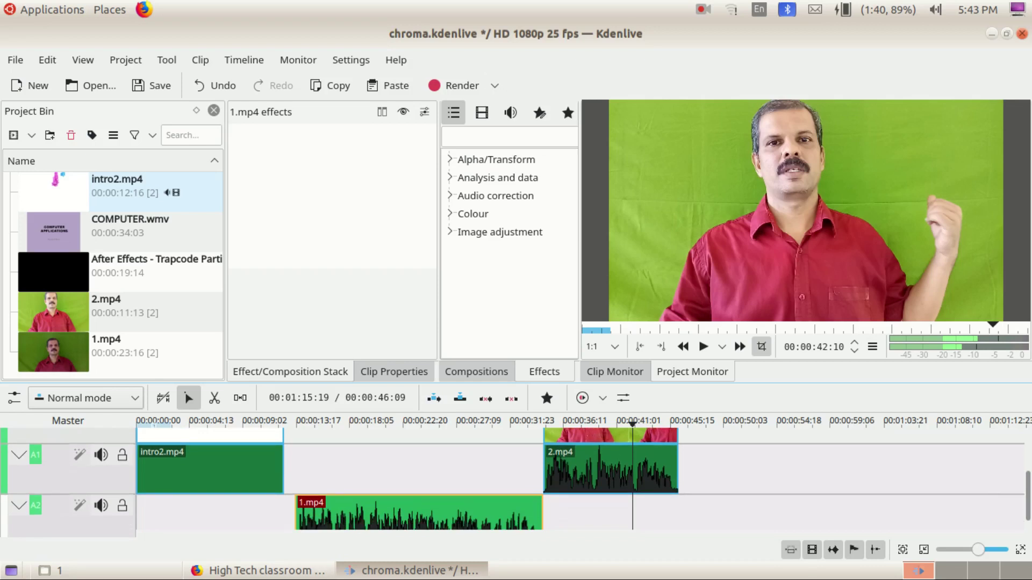
{"action": "scroll", "coordinate": [514, 484], "scroll_direction": "up", "scroll_amount": 4}
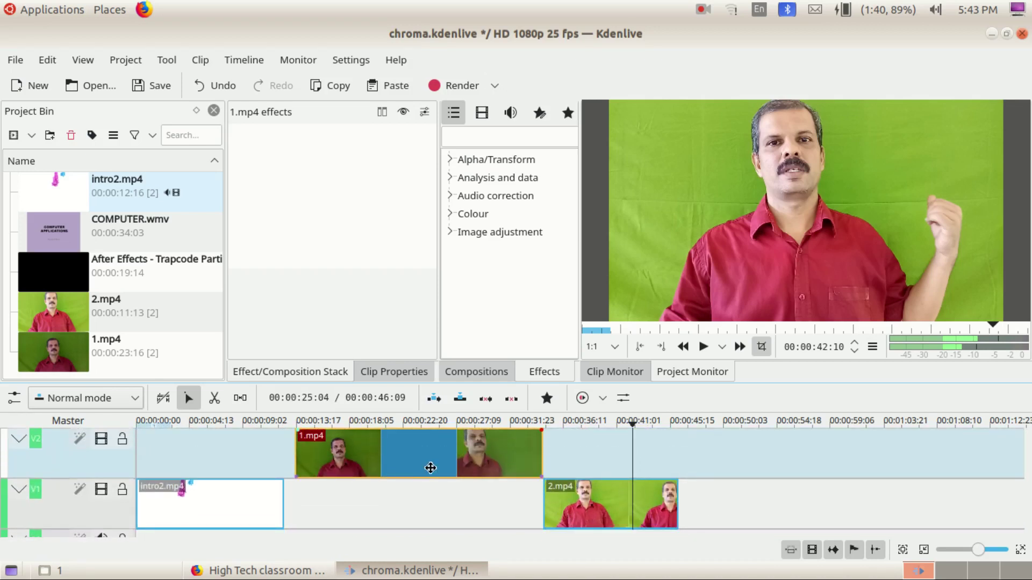
{"action": "left_click_drag", "start_coordinate": [429, 468], "coordinate": [266, 465]}
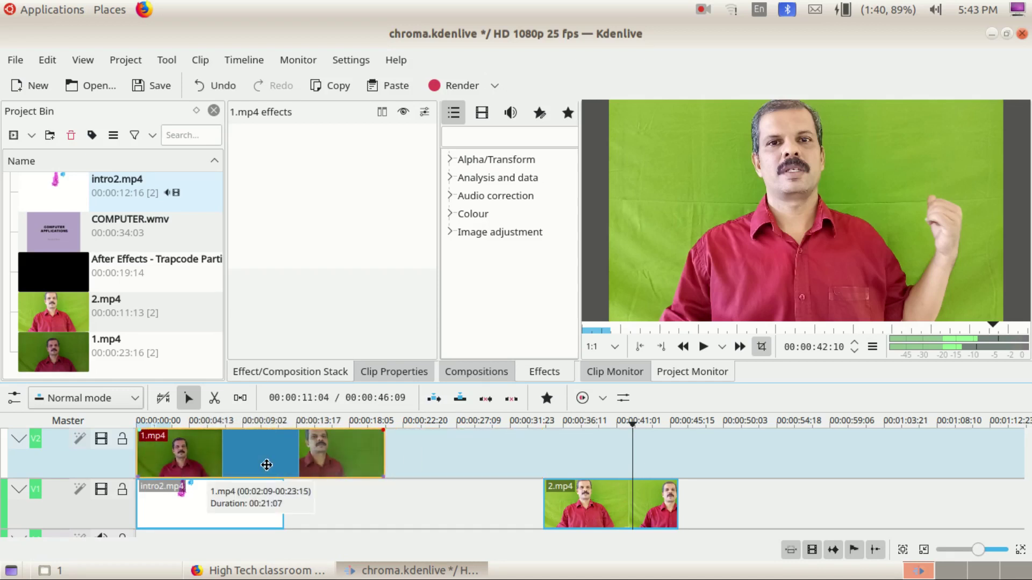
Play back the opening of the timeline briefly from 00:00:00:24 to check the stacked clips.
{"action": "left_click", "coordinate": [147, 422]}
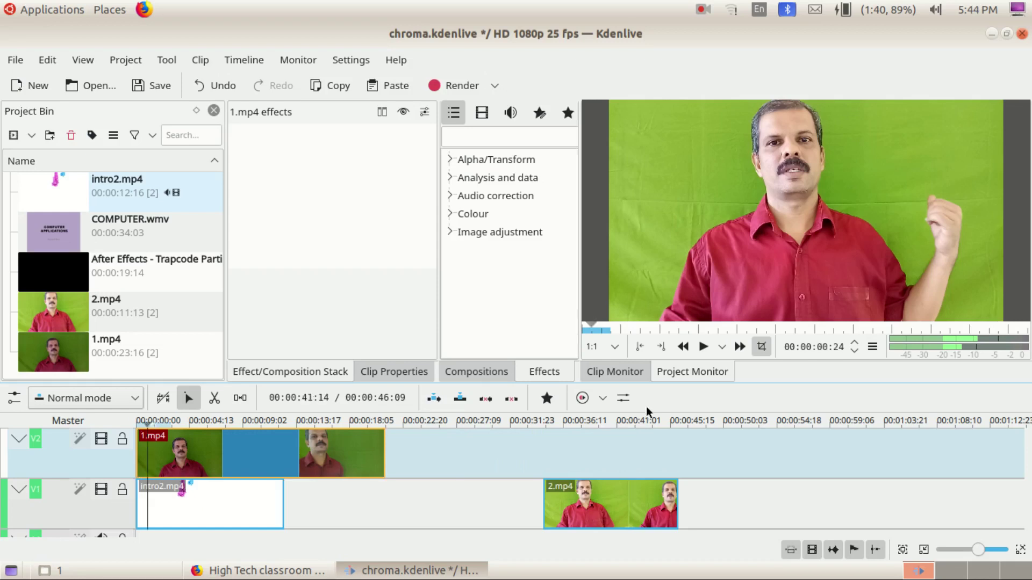
{"action": "left_click", "coordinate": [700, 348]}
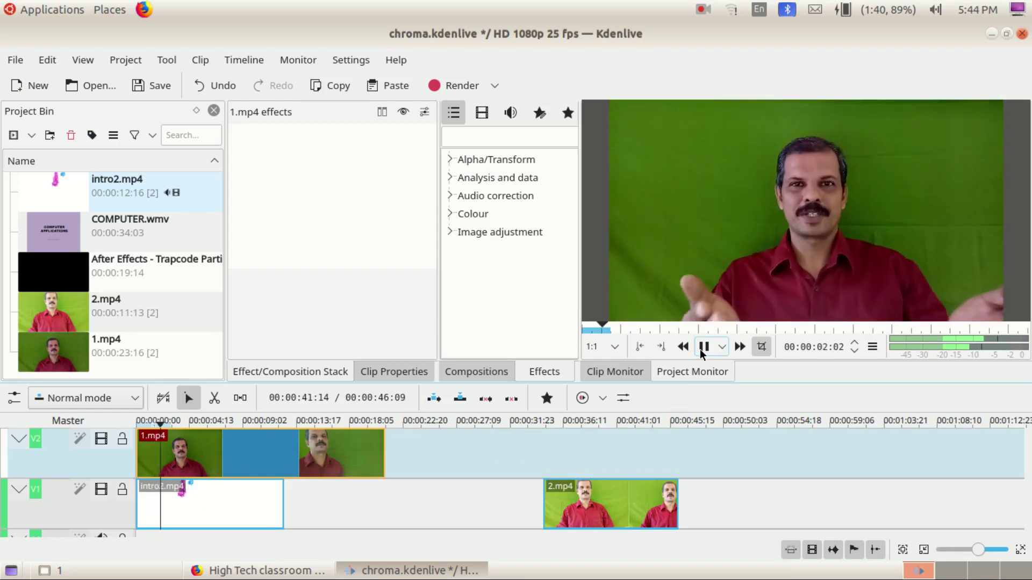
{"action": "left_click", "coordinate": [699, 347]}
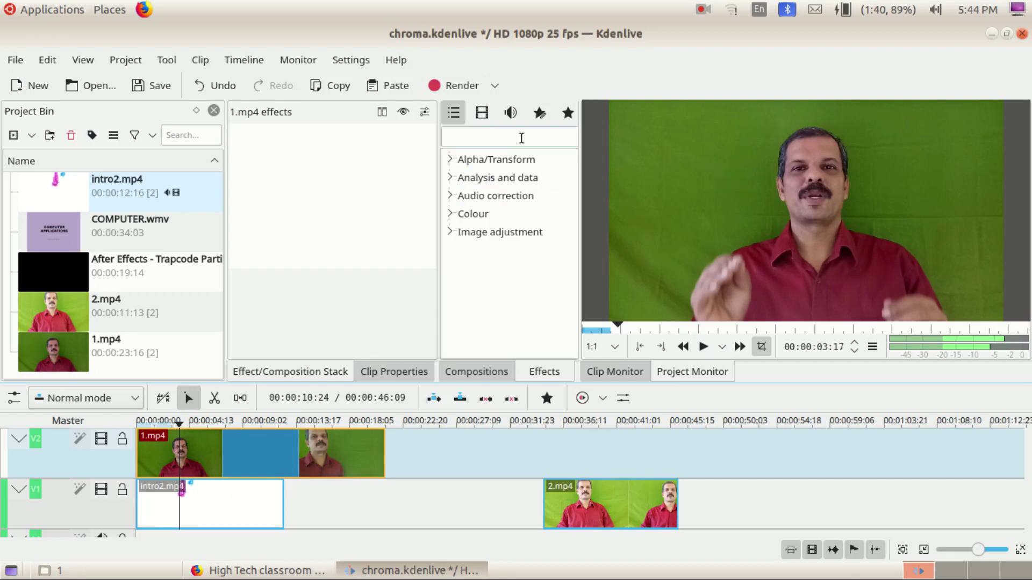
Search the effects for "chrom" and apply Chroma Key: Basic to the 1.mp4 clip on V2.
{"action": "left_click", "coordinate": [465, 142]}
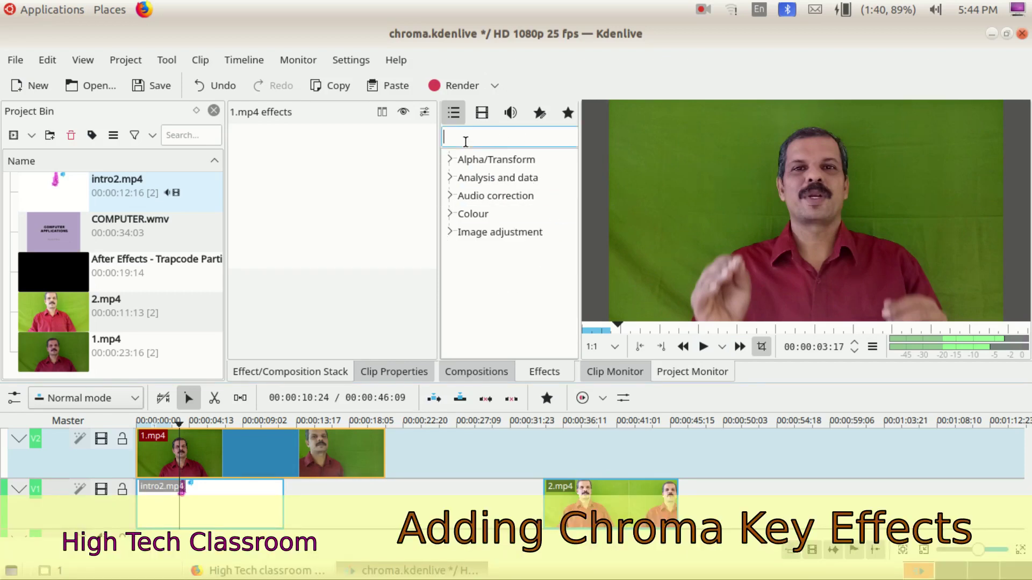
{"action": "type", "text": "chrom"}
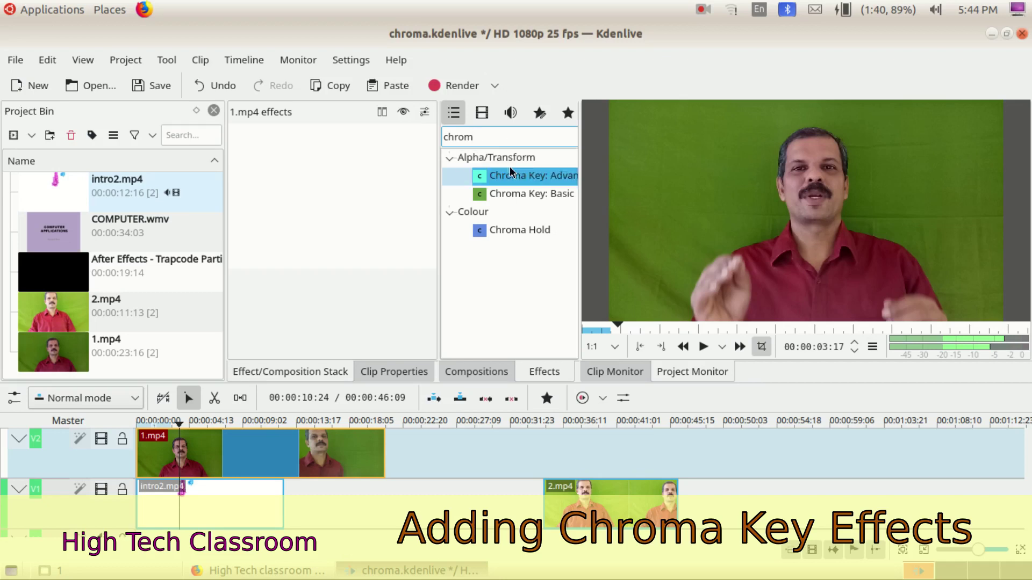
{"action": "double_click", "coordinate": [530, 196]}
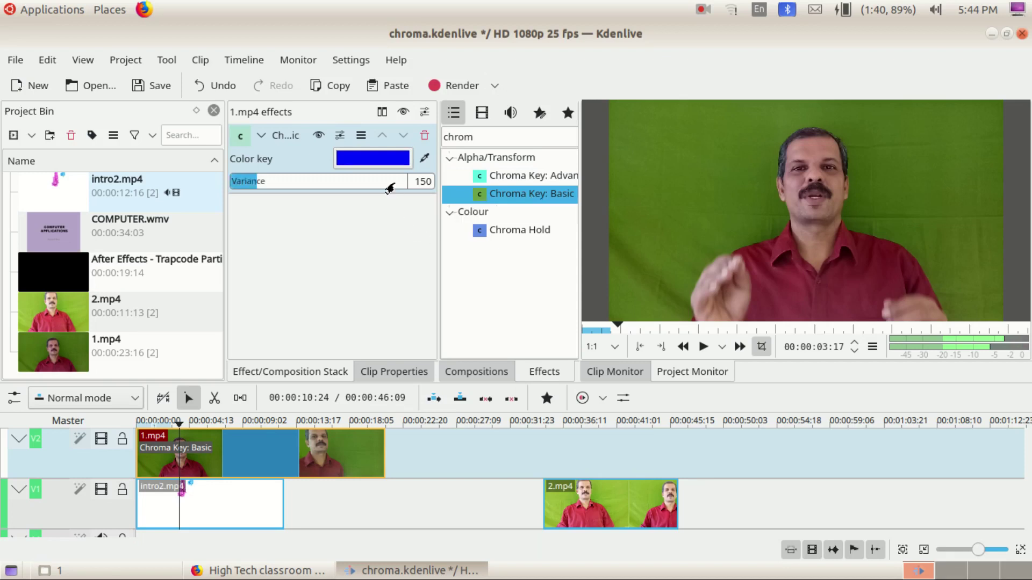
Set the color key of the Chroma Key: Basic effect to a medium green from the basic colors.
{"action": "left_click", "coordinate": [387, 161]}
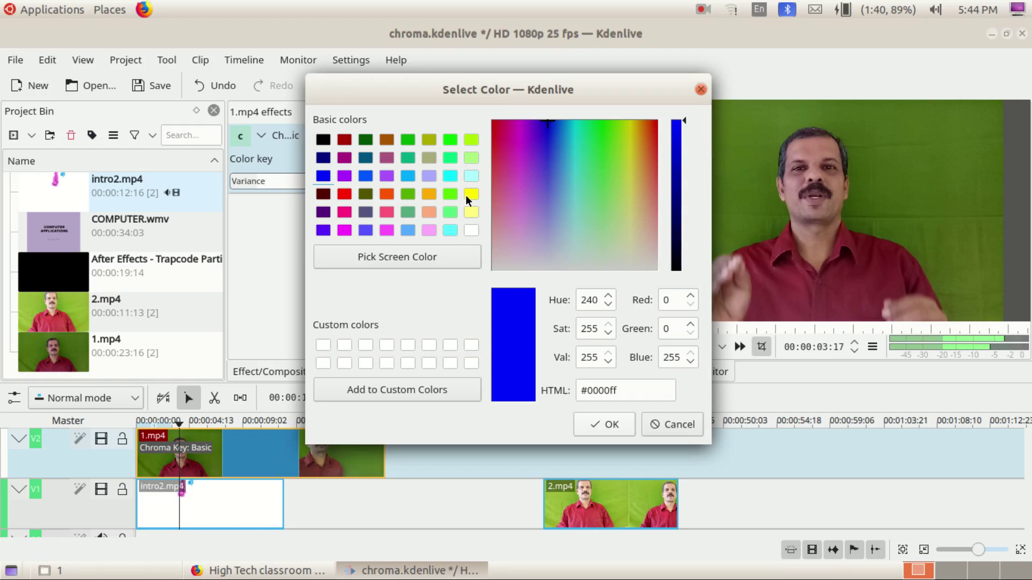
{"action": "left_click", "coordinate": [411, 192]}
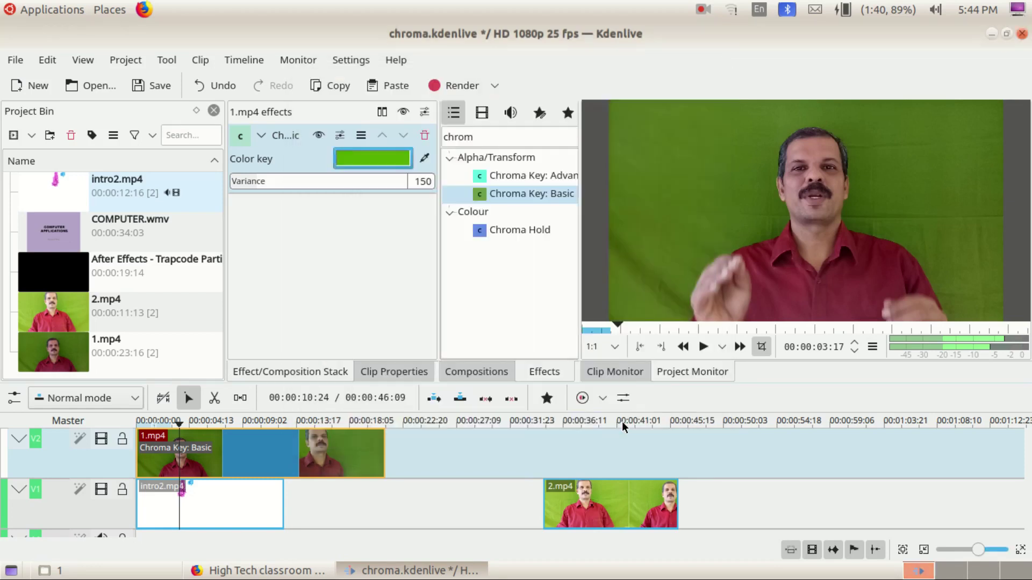
{"action": "left_click", "coordinate": [622, 421]}
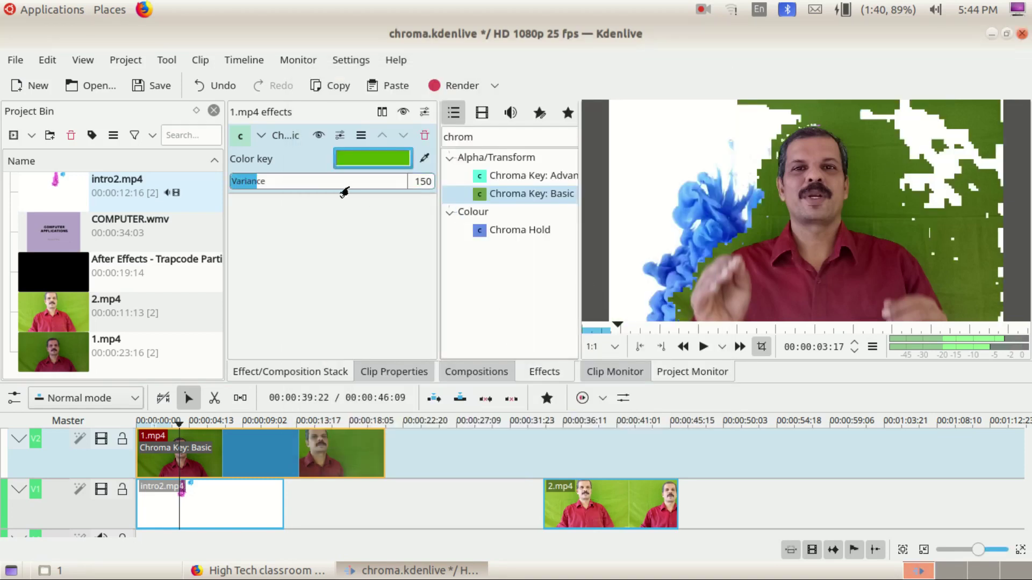
Raise the variance of the Chroma Key: Basic effect to 187 to remove the green background.
{"action": "left_click", "coordinate": [251, 183]}
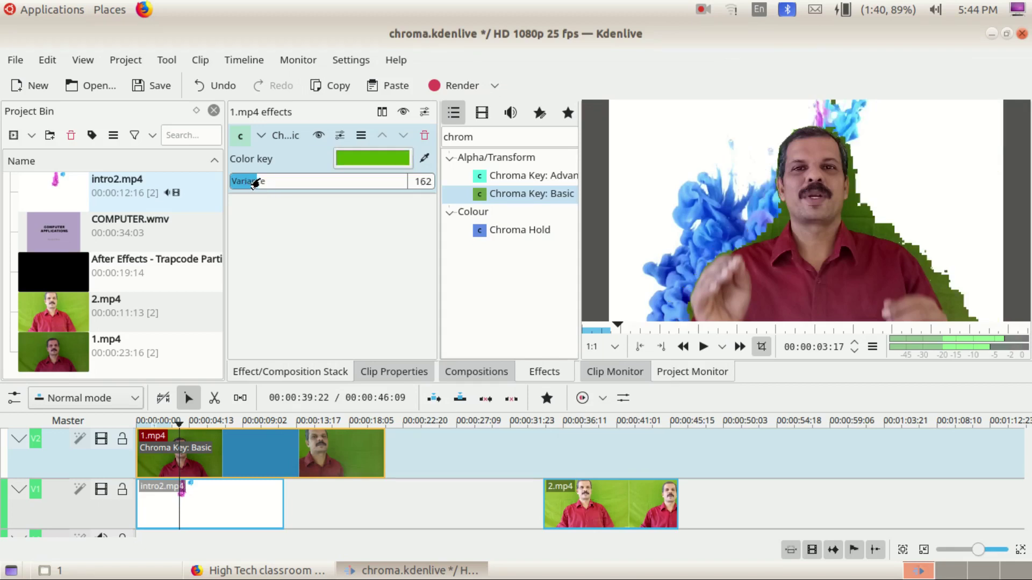
{"action": "scroll", "coordinate": [254, 184], "scroll_direction": "up", "scroll_amount": 3}
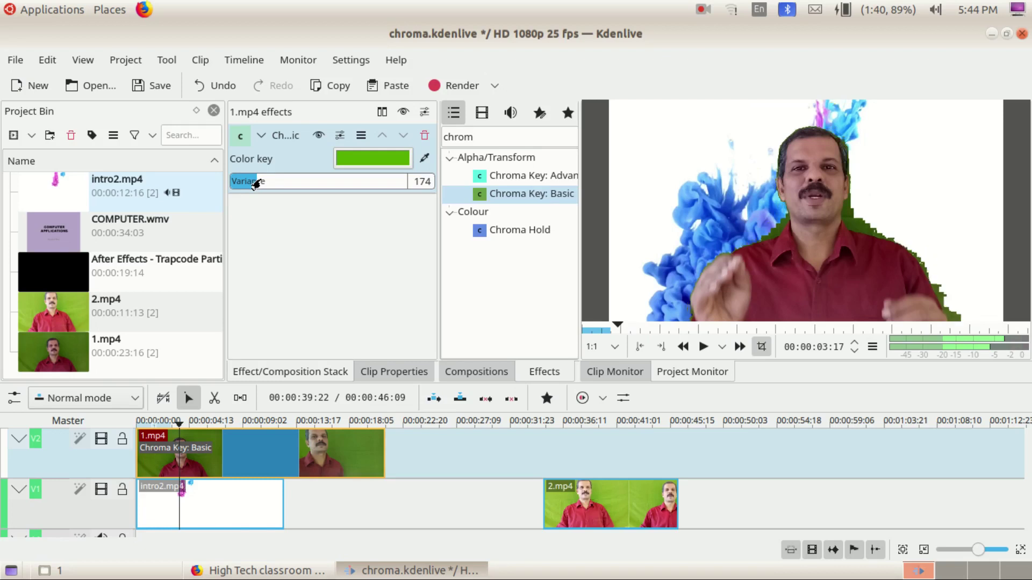
{"action": "scroll", "coordinate": [256, 185], "scroll_direction": "up", "scroll_amount": 3}
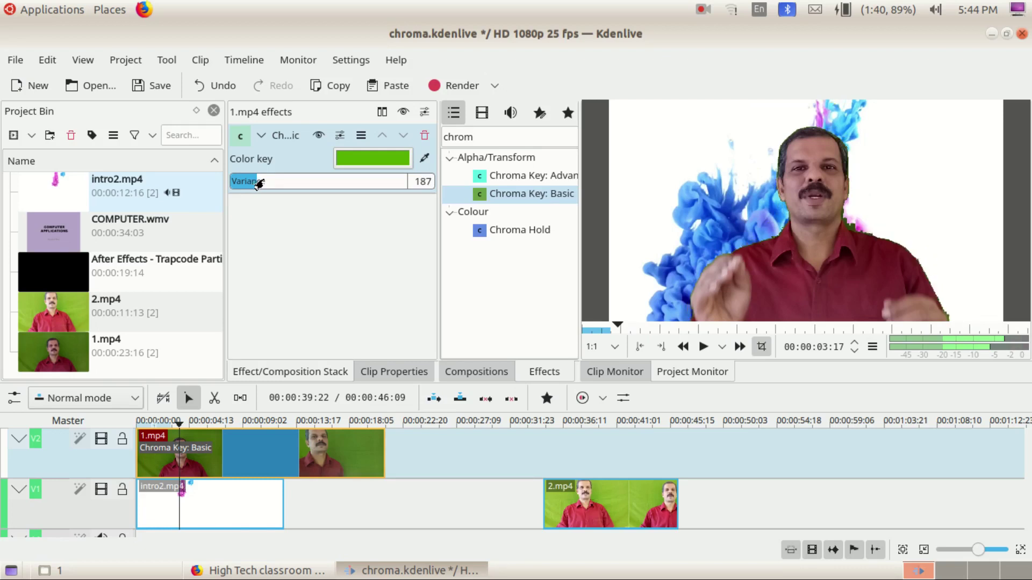
Raise the variance of the Chroma Key: Basic effect on the 1.mp4 clip to 209.
{"action": "scroll", "coordinate": [259, 184], "scroll_direction": "up", "scroll_amount": 1}
{"action": "scroll", "coordinate": [259, 185], "scroll_direction": "up", "scroll_amount": 1}
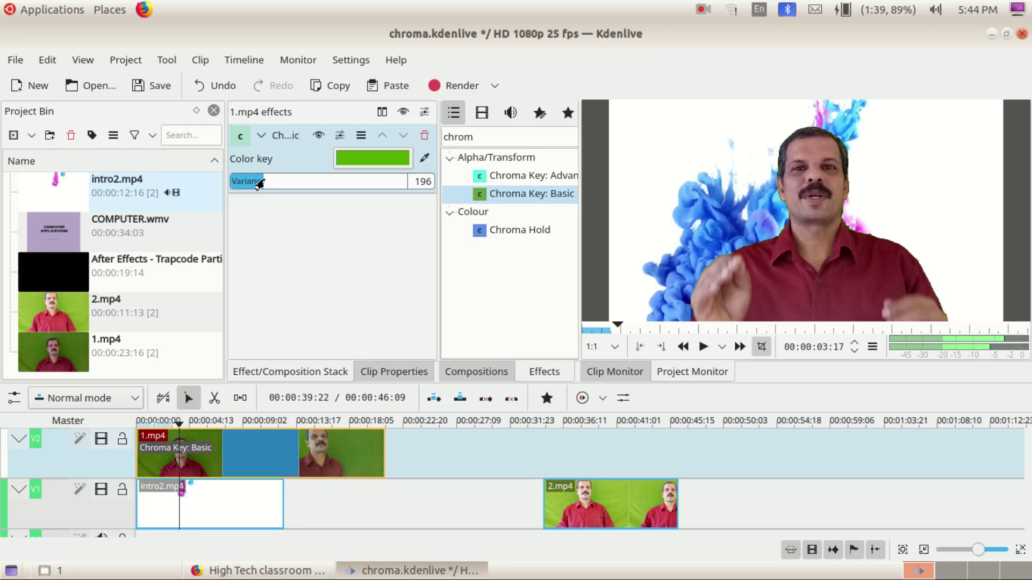
{"action": "scroll", "coordinate": [259, 184], "scroll_direction": "up", "scroll_amount": 1}
{"action": "scroll", "coordinate": [260, 184], "scroll_direction": "up", "scroll_amount": 1}
{"action": "scroll", "coordinate": [261, 185], "scroll_direction": "up", "scroll_amount": 1}
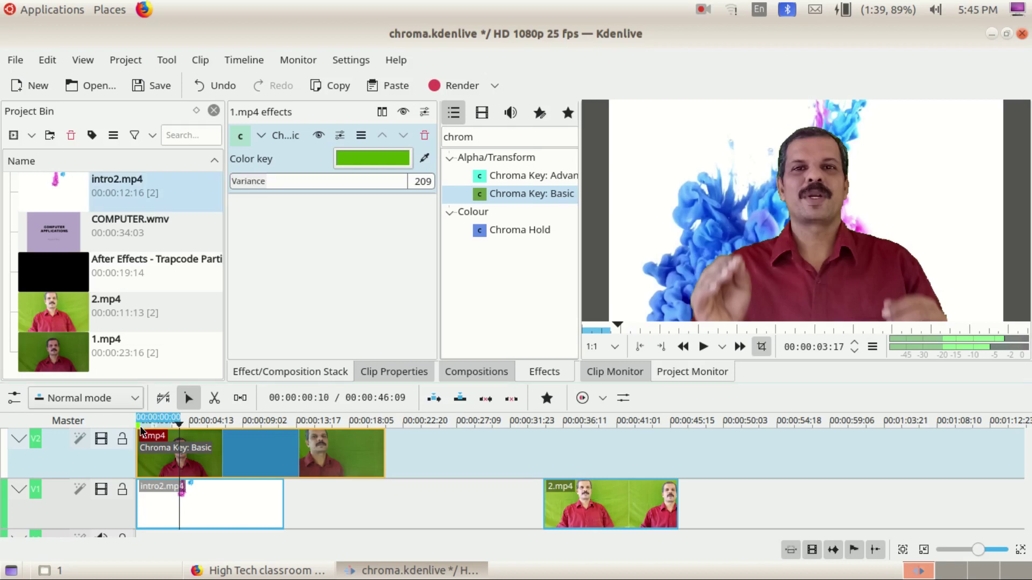
Play back the keyed 1.mp4 clip over intro2.mp4 from the start of the timeline.
{"action": "left_click_drag", "start_coordinate": [179, 426], "coordinate": [141, 426]}
{"action": "left_click", "coordinate": [703, 347]}
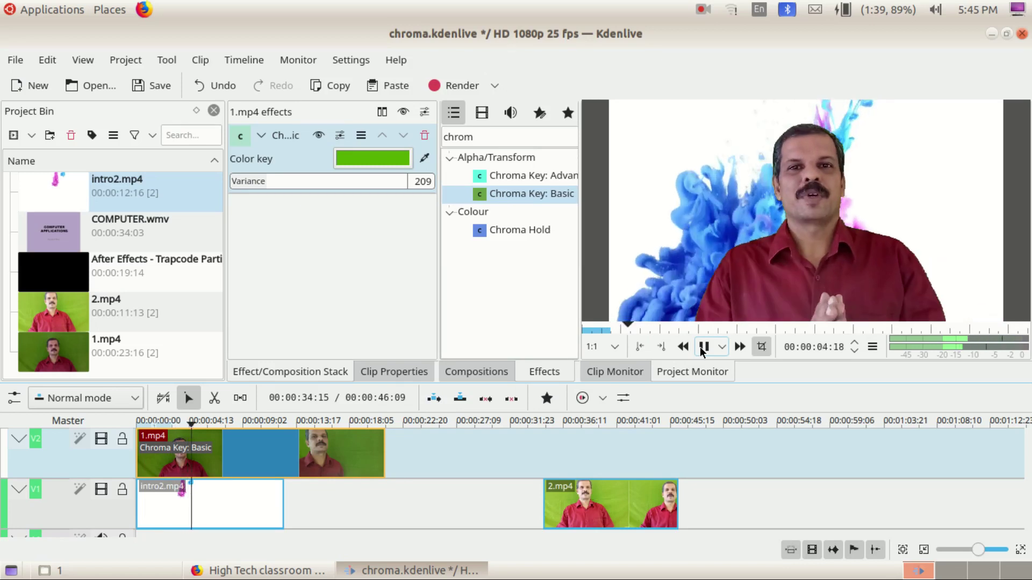
{"action": "left_click", "coordinate": [702, 347]}
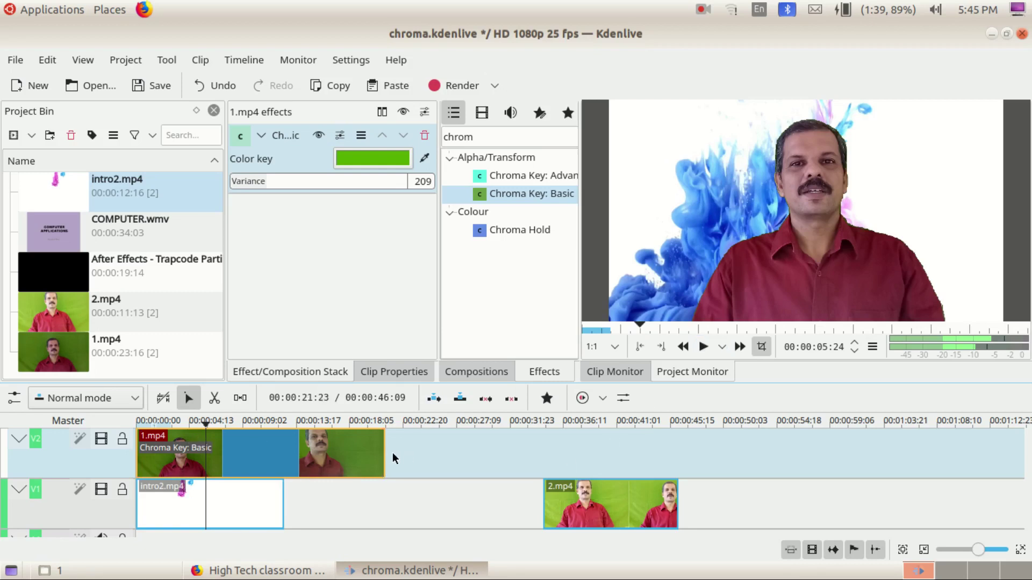
Shorten the end of the 1.mp4 clip on V2 and move 2.mp4 from V1 to V2, just after it.
{"action": "left_click_drag", "start_coordinate": [384, 454], "coordinate": [243, 441]}
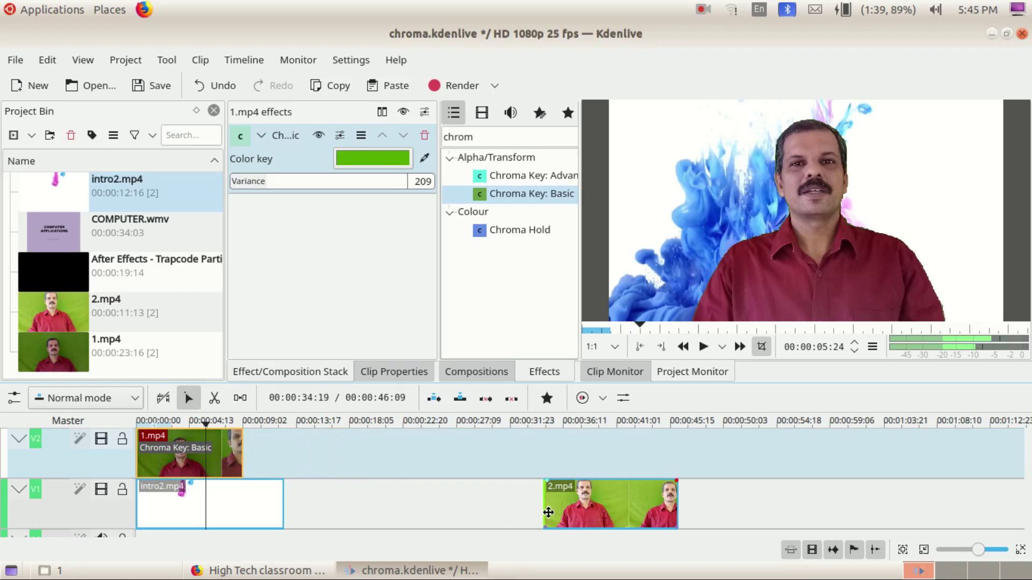
{"action": "left_click_drag", "start_coordinate": [602, 504], "coordinate": [323, 449]}
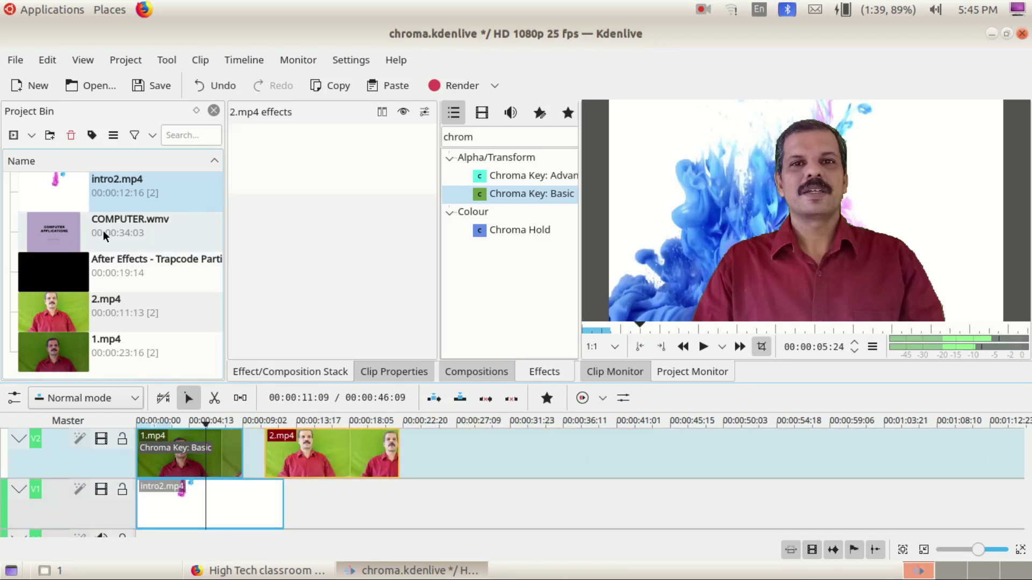
Place COMPUTER.wmv on V1 directly after intro2.mp4, and align the start of 2.mp4 and the end of 1.mp4 with that cut.
{"action": "left_click_drag", "start_coordinate": [117, 231], "coordinate": [288, 493]}
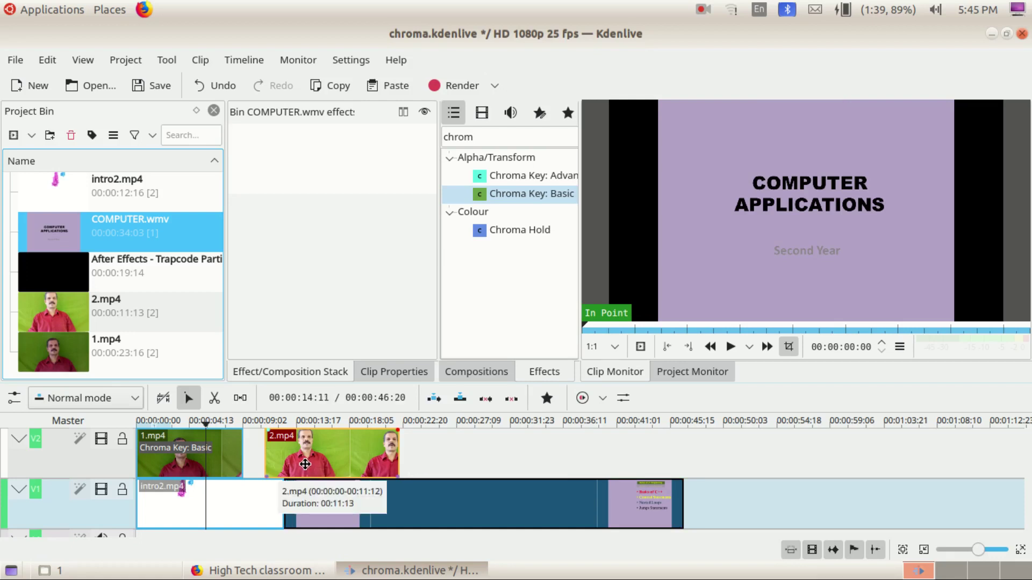
{"action": "left_click_drag", "start_coordinate": [311, 461], "coordinate": [334, 459]}
{"action": "left_click_drag", "start_coordinate": [240, 465], "coordinate": [289, 461]}
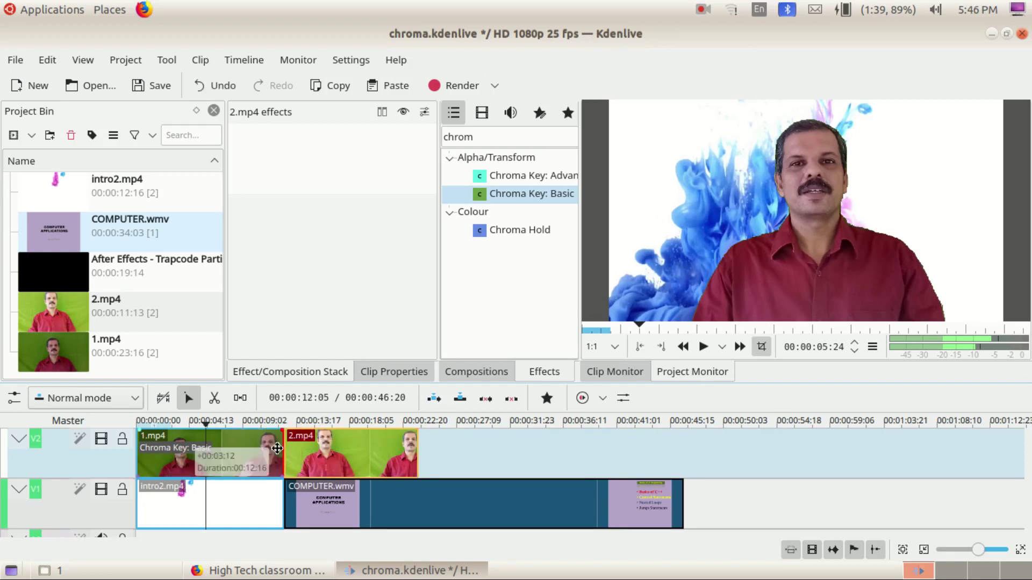
Play back the timeline from 00:00:09:05 across the cut between 1.mp4 and 2.mp4.
{"action": "left_click", "coordinate": [243, 422]}
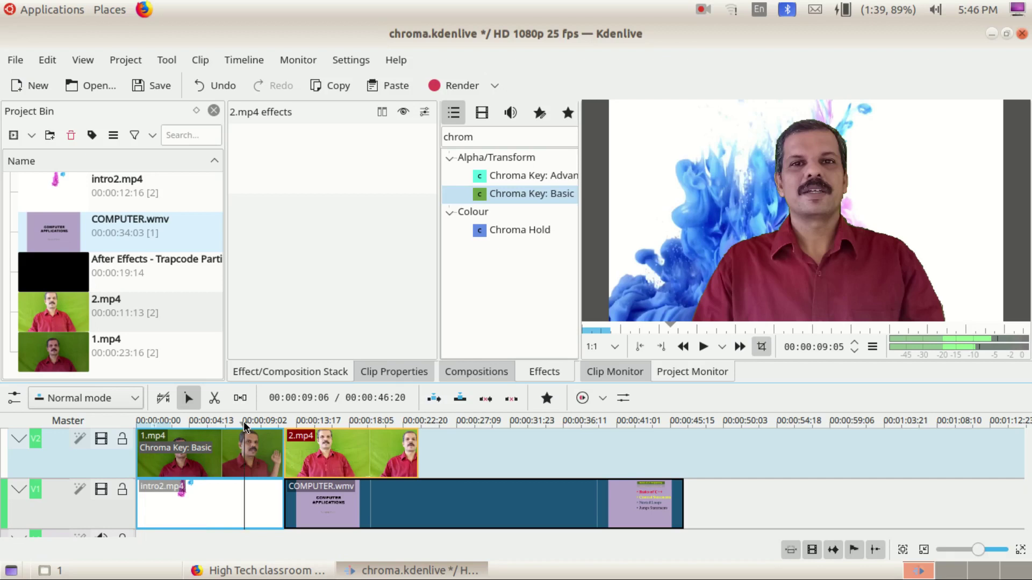
{"action": "left_click", "coordinate": [702, 346]}
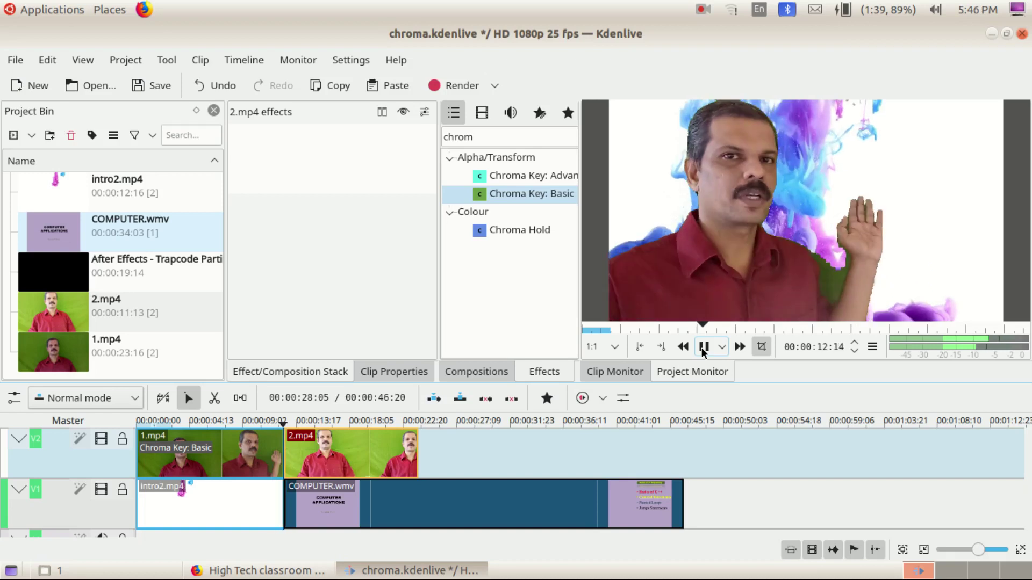
{"action": "left_click", "coordinate": [701, 347]}
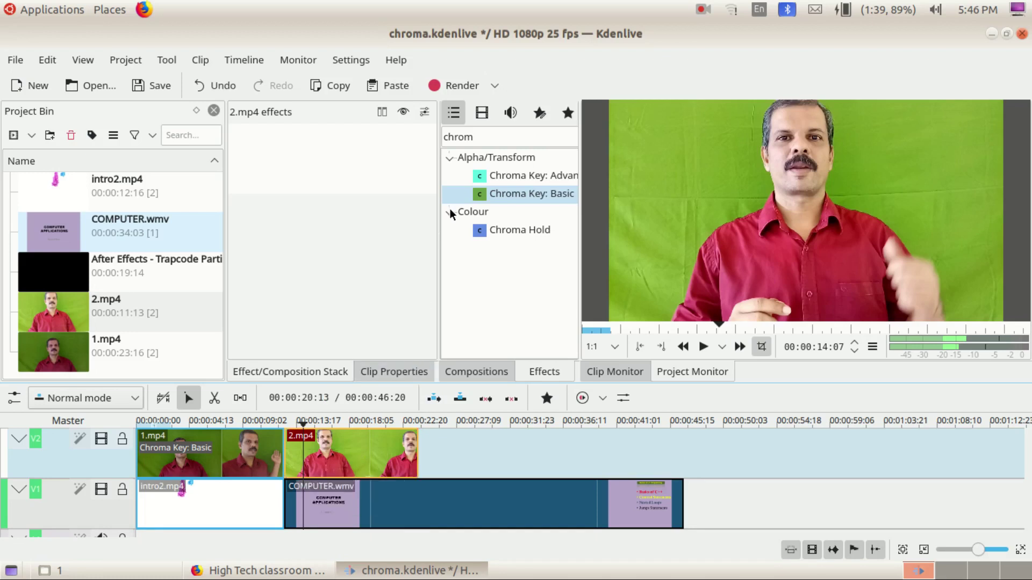
Apply Chroma Key: Basic to the 2.mp4 clip and set its color key to a medium green from the basic colors.
{"action": "double_click", "coordinate": [514, 199]}
{"action": "left_click", "coordinate": [391, 159]}
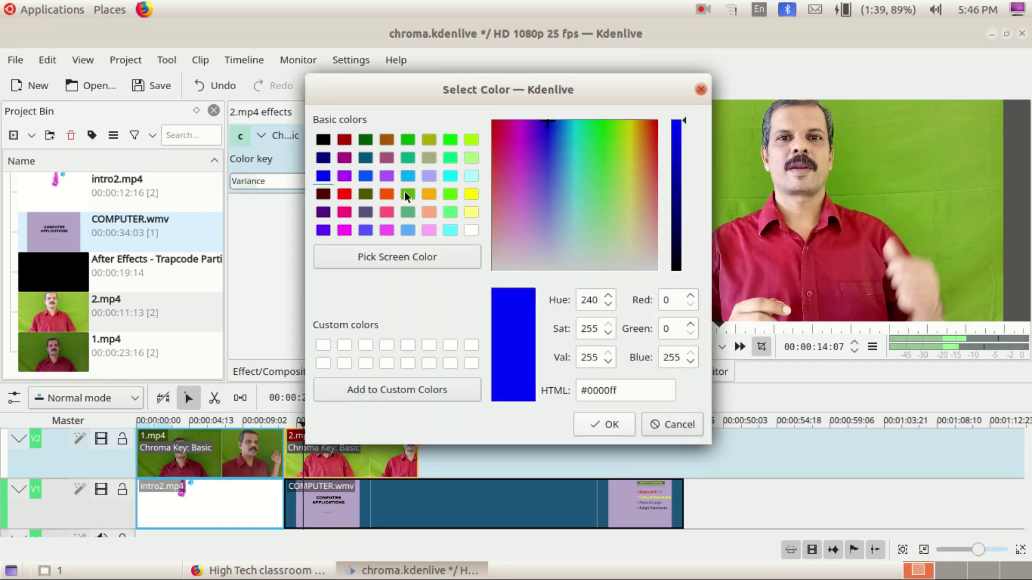
{"action": "left_click", "coordinate": [408, 193]}
{"action": "left_click", "coordinate": [603, 424]}
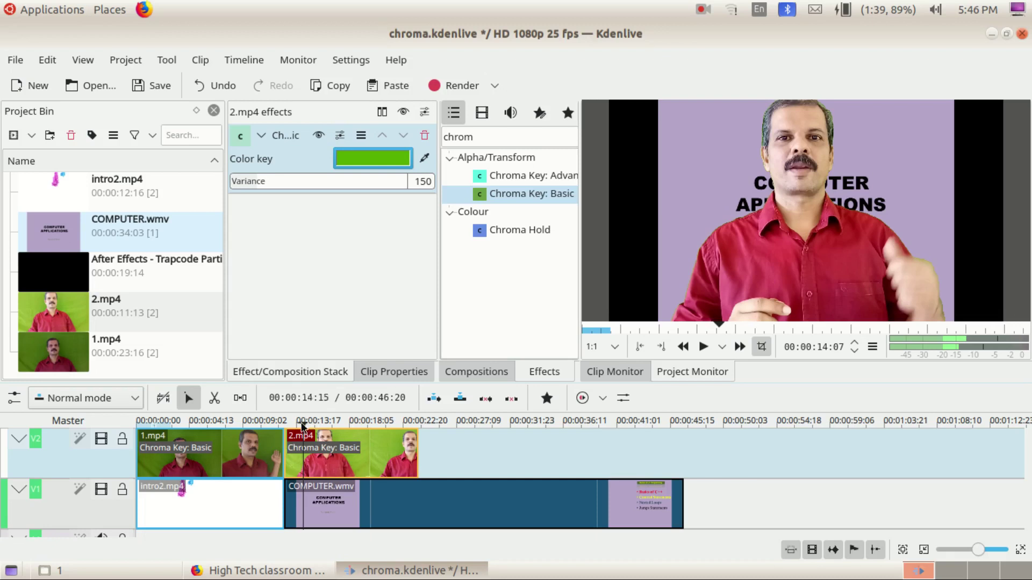
Play back the keyed 2.mp4 clip over the COMPUTER.wmv slides, restarting from 00:00:13:08.
{"action": "left_click", "coordinate": [702, 347]}
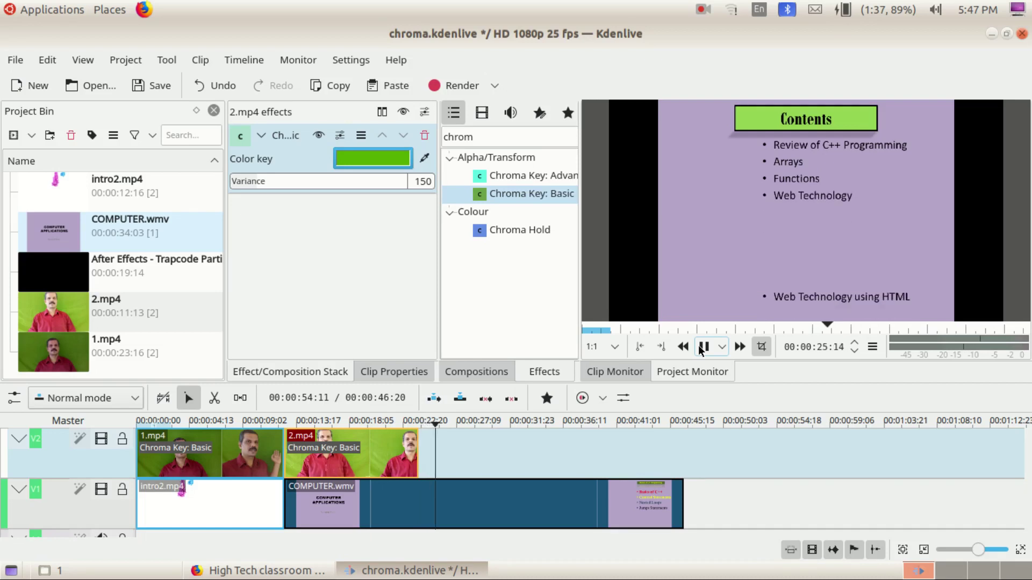
{"action": "left_click", "coordinate": [703, 347]}
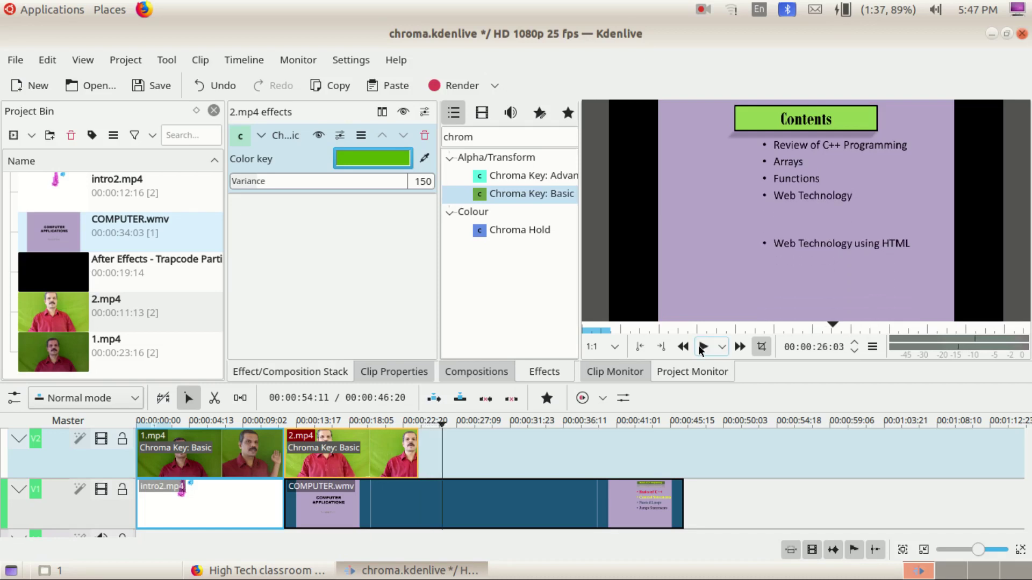
{"action": "left_click", "coordinate": [709, 329]}
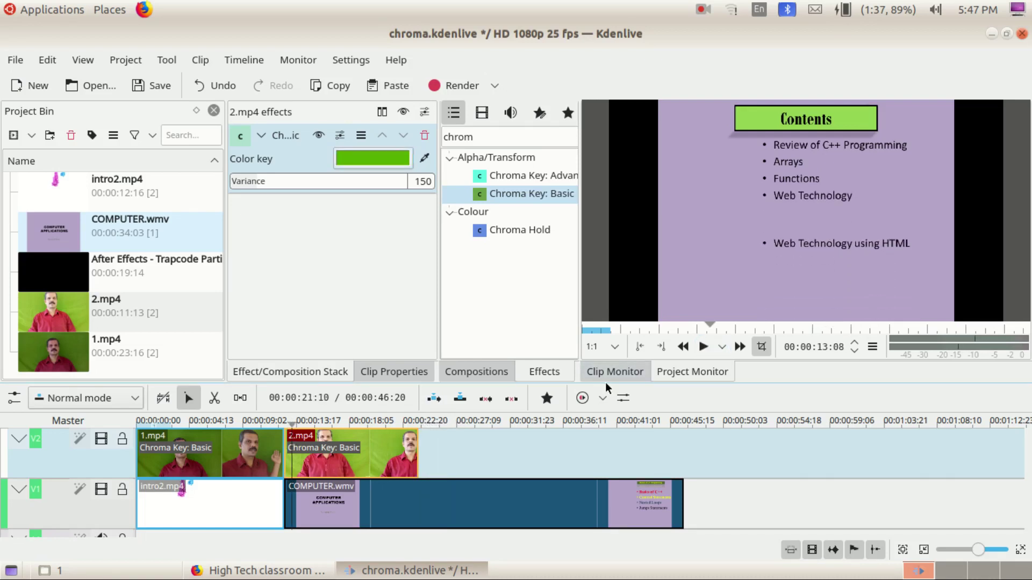
{"action": "left_click", "coordinate": [709, 347]}
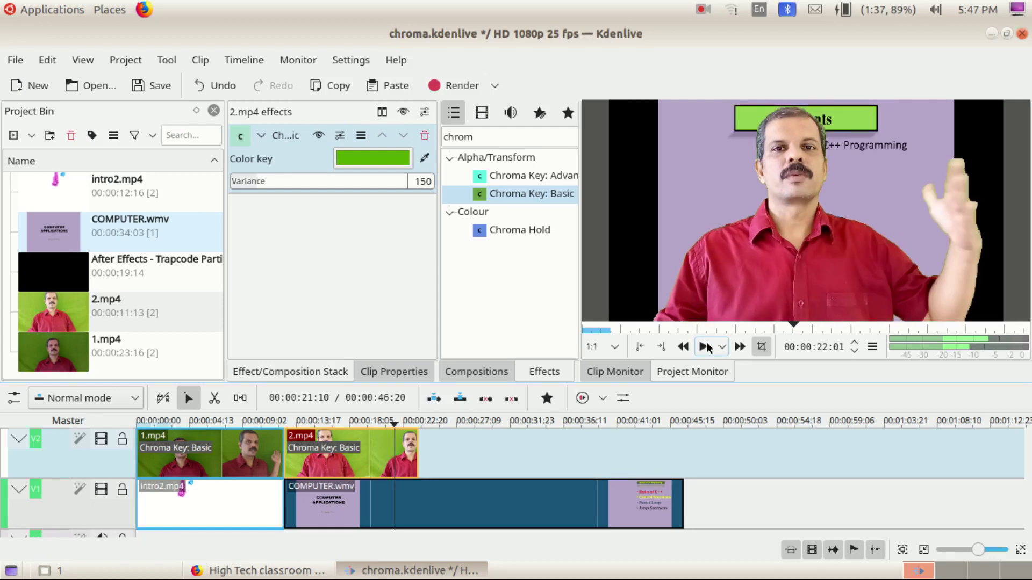
Clear the effects search and apply the Transform effect to the 2.mp4 clip.
{"action": "left_click", "coordinate": [487, 139]}
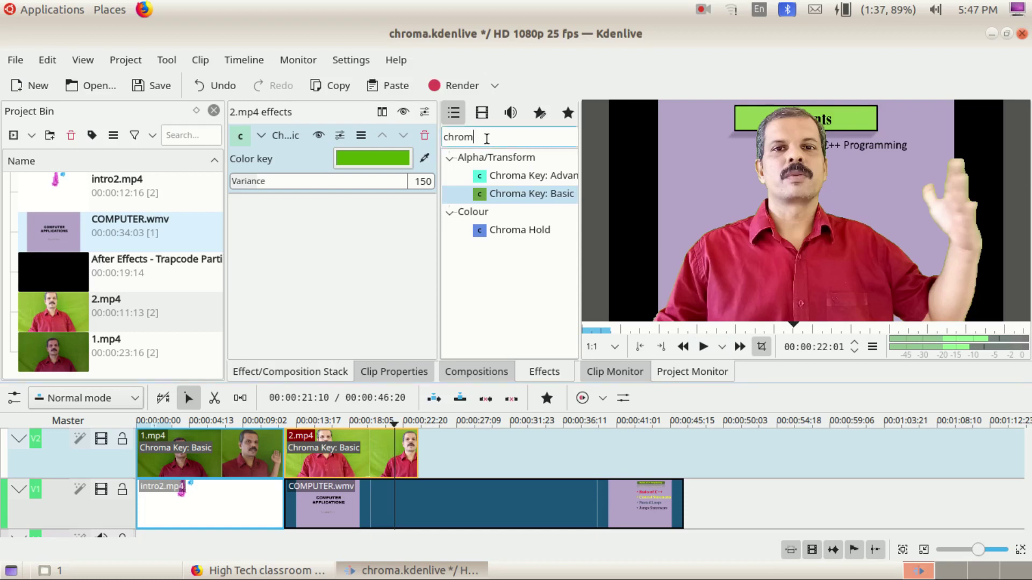
{"action": "key", "text": "BackSpace"}
{"action": "key", "text": "BackSpace"}
{"action": "key", "text": "BackSpace"}
{"action": "key", "text": "BackSpace"}
{"action": "key", "text": "BackSpace"}
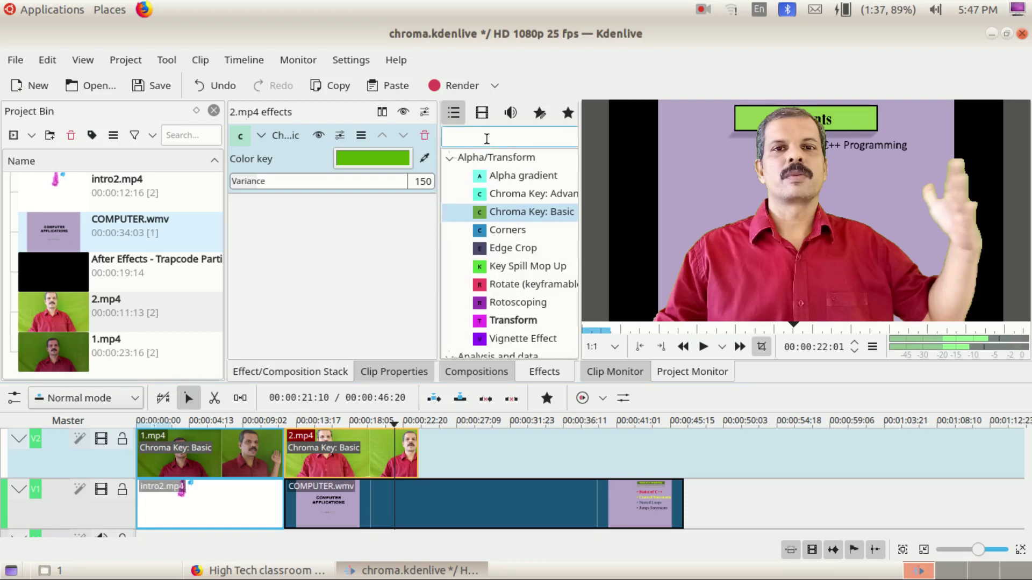
{"action": "double_click", "coordinate": [507, 319]}
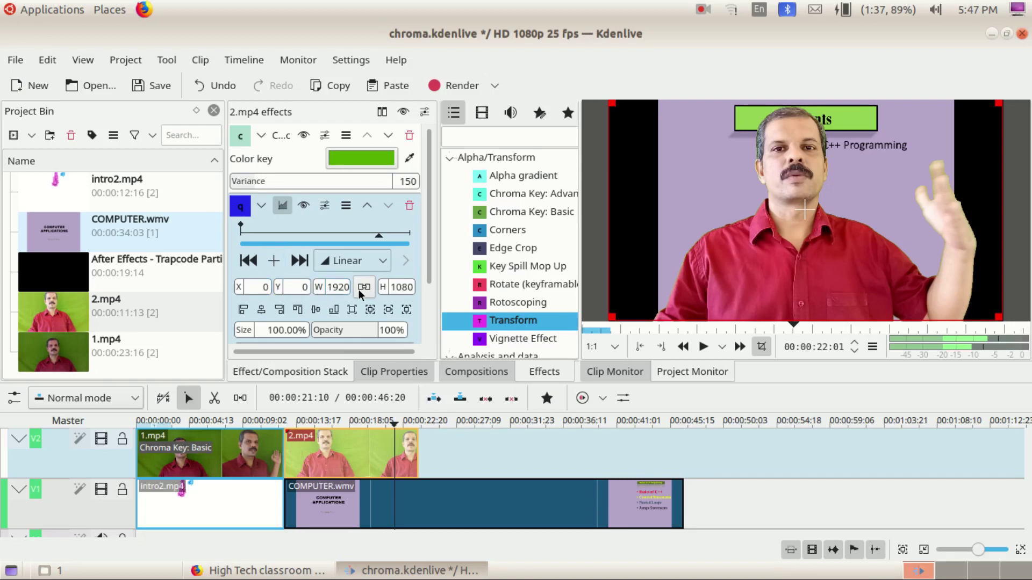
Set the Transform position of the 2.mp4 clip to X -300 and Y 300.
{"action": "left_click", "coordinate": [265, 288]}
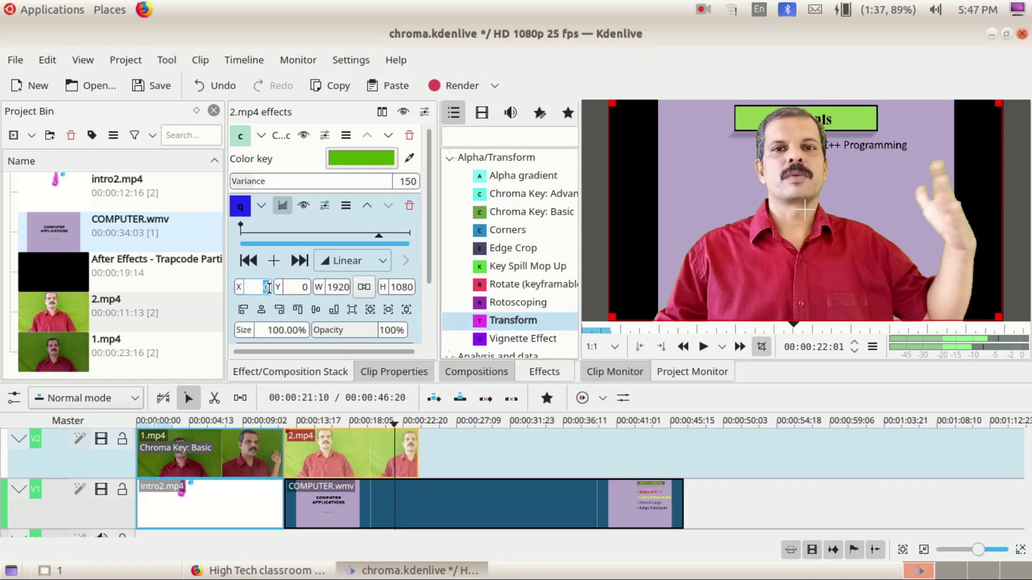
{"action": "key", "text": "BackSpace"}
{"action": "type", "text": "-200"}
{"action": "key", "text": "Return"}
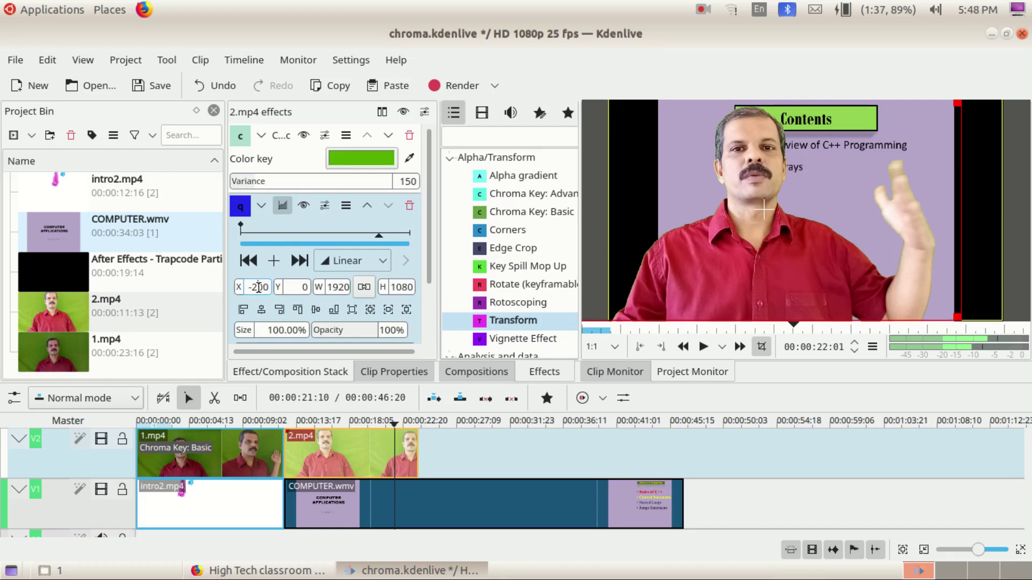
{"action": "left_click_drag", "start_coordinate": [254, 288], "coordinate": [259, 288]}
{"action": "type", "text": "3"}
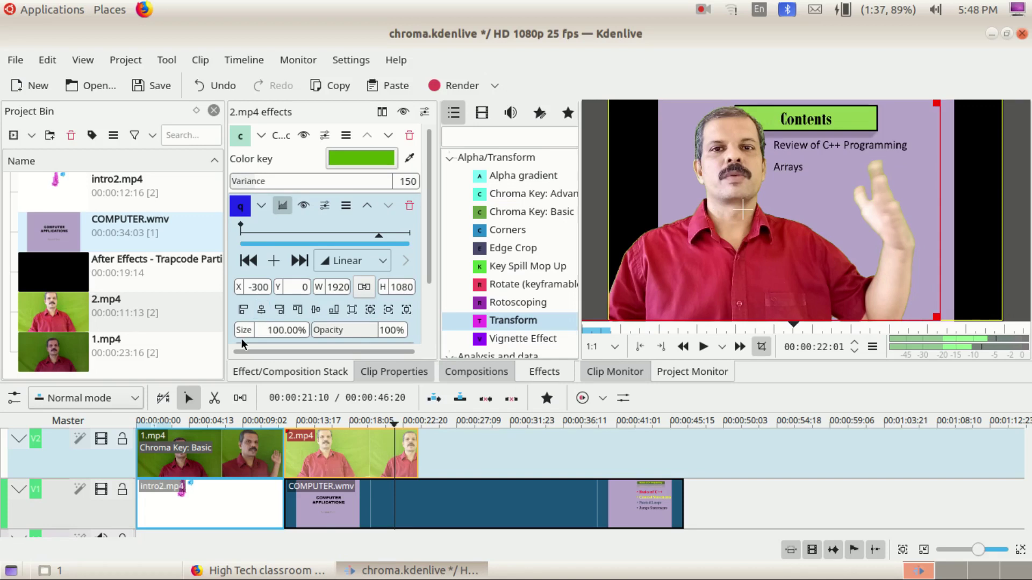
{"action": "double_click", "coordinate": [305, 287]}
{"action": "type", "text": "300"}
{"action": "key", "text": "Return"}
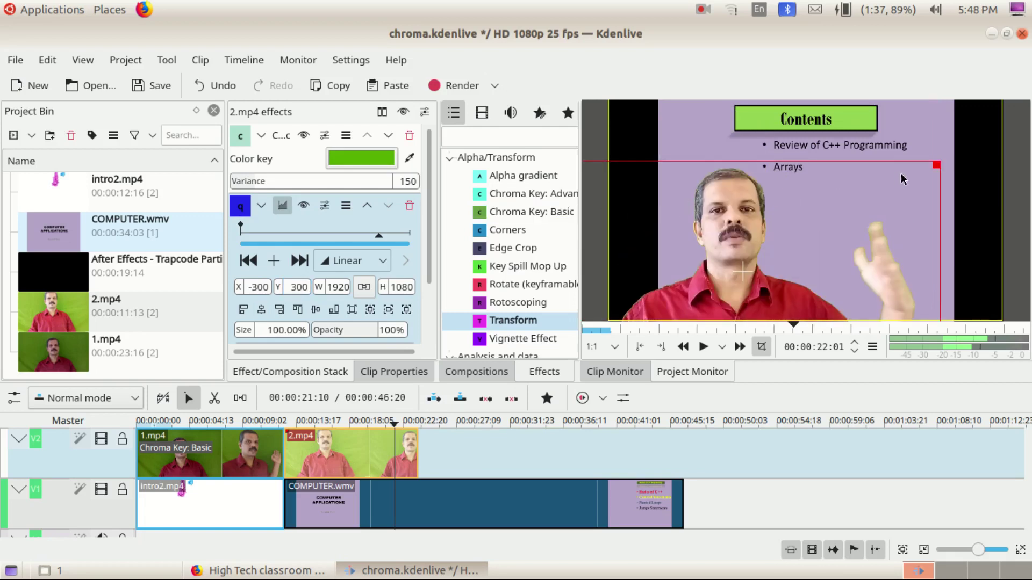
Scale the 2.mp4 picture down to 77.69% in the Transform effect, with its Y position at 340.
{"action": "left_click_drag", "start_coordinate": [931, 172], "coordinate": [872, 200]}
{"action": "key", "text": "ctrl+z"}
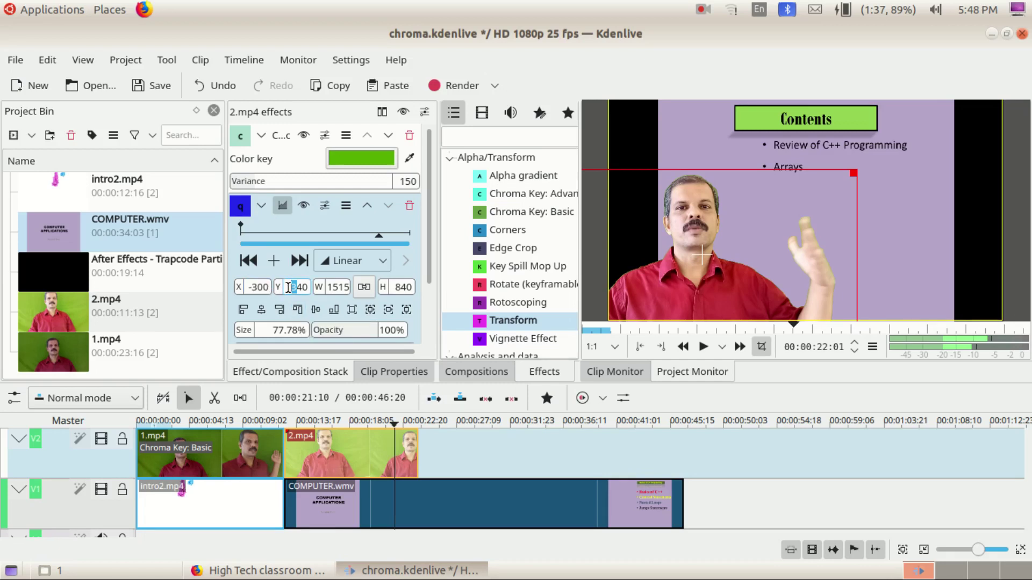
{"action": "left_click", "coordinate": [280, 330]}
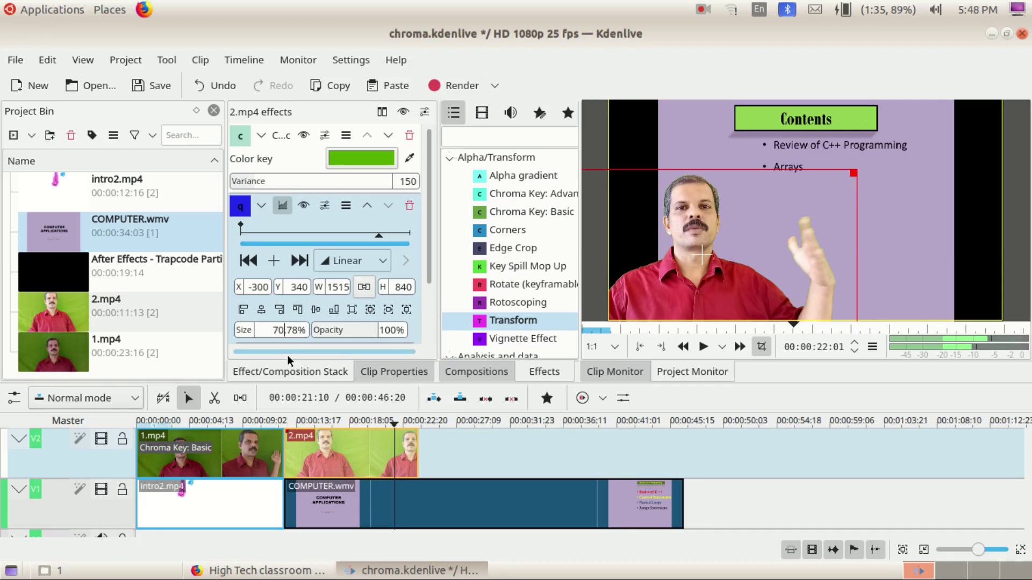
{"action": "key", "text": "Return"}
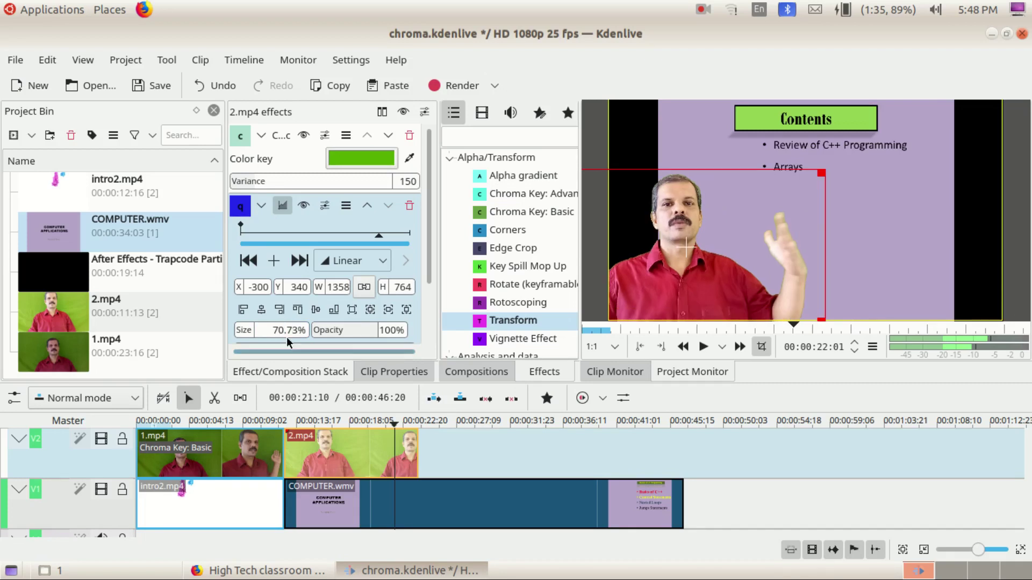
{"action": "left_click_drag", "start_coordinate": [286, 336], "coordinate": [352, 343]}
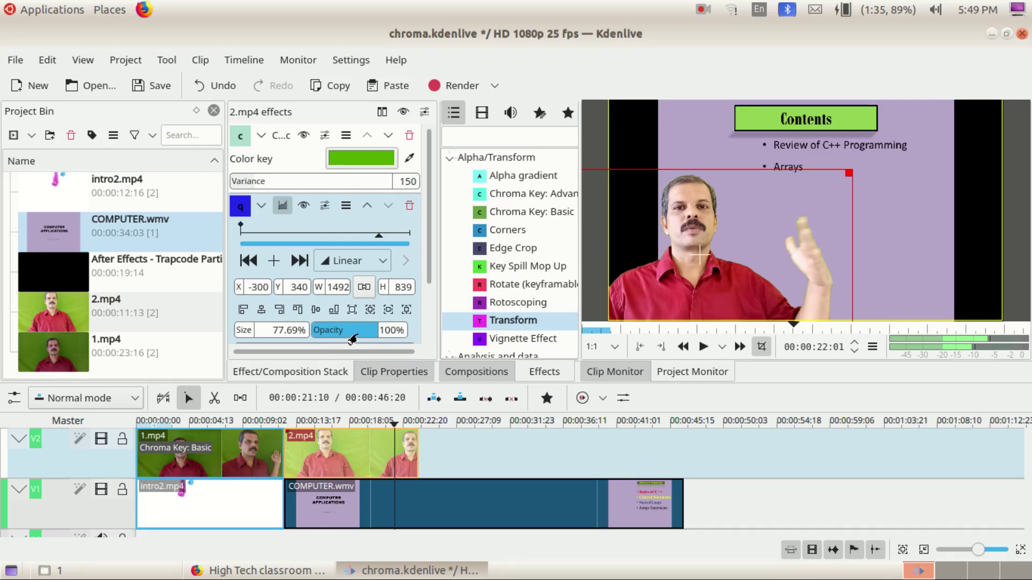
{"action": "left_click_drag", "start_coordinate": [352, 340], "coordinate": [374, 339]}
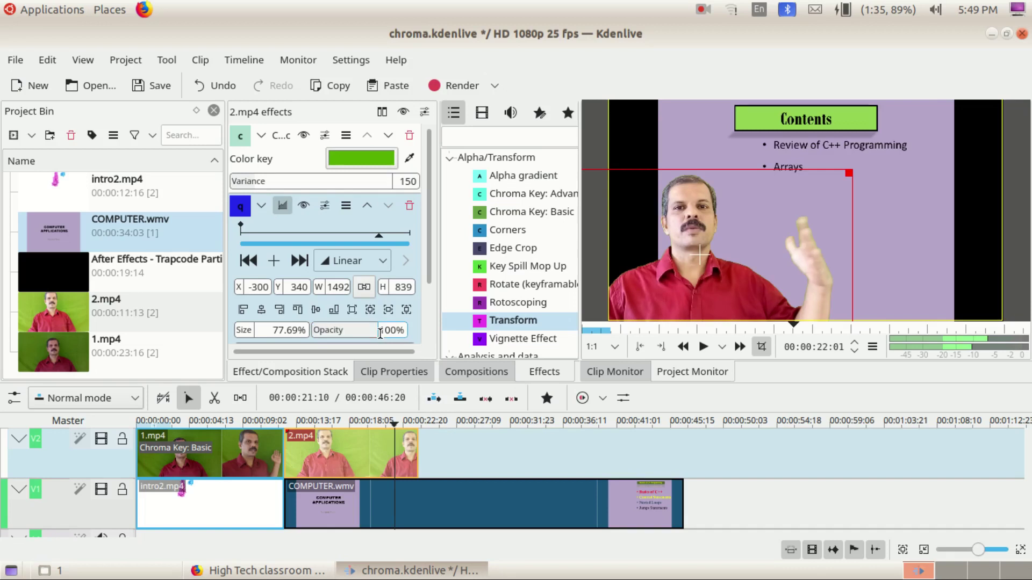
Play back the repositioned 2.mp4 clip over the slides from 00:00:12:12.
{"action": "left_click", "coordinate": [284, 418]}
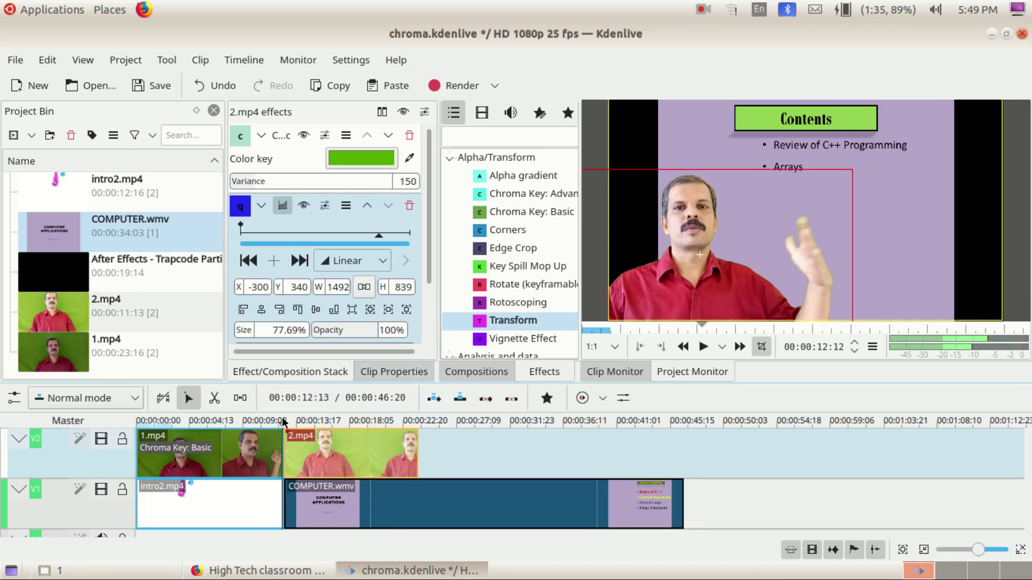
{"action": "left_click", "coordinate": [706, 347]}
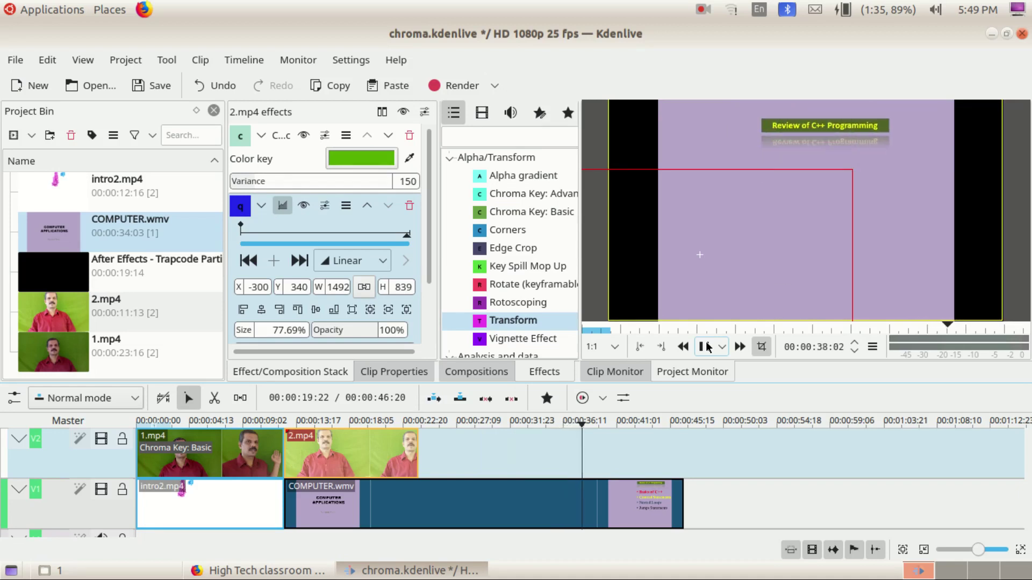
{"action": "left_click", "coordinate": [707, 346]}
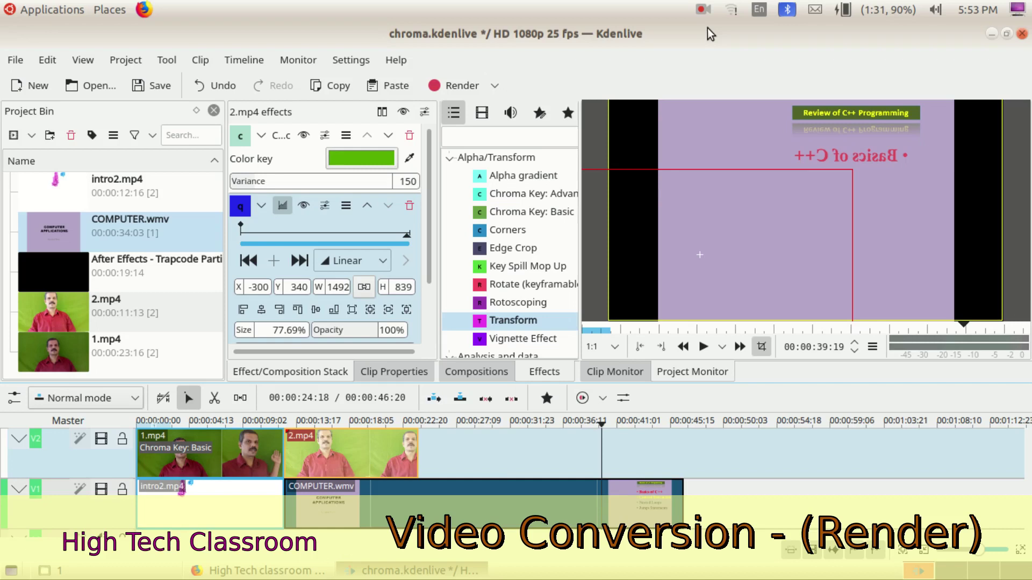
Open the render settings and browse the output location to the folder 1 inside Videos/green screen.
{"action": "left_click", "coordinate": [467, 88]}
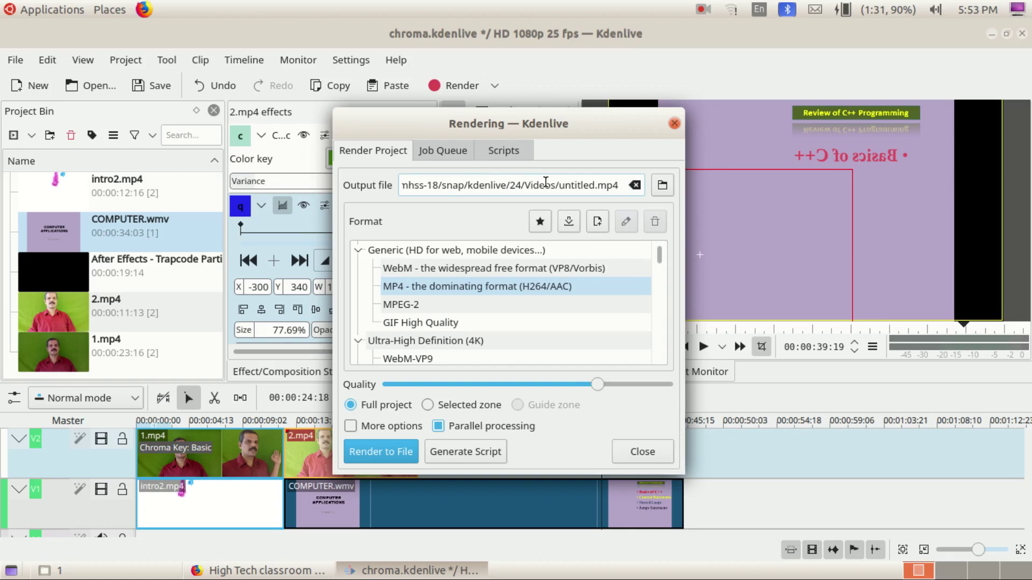
{"action": "left_click", "coordinate": [661, 186]}
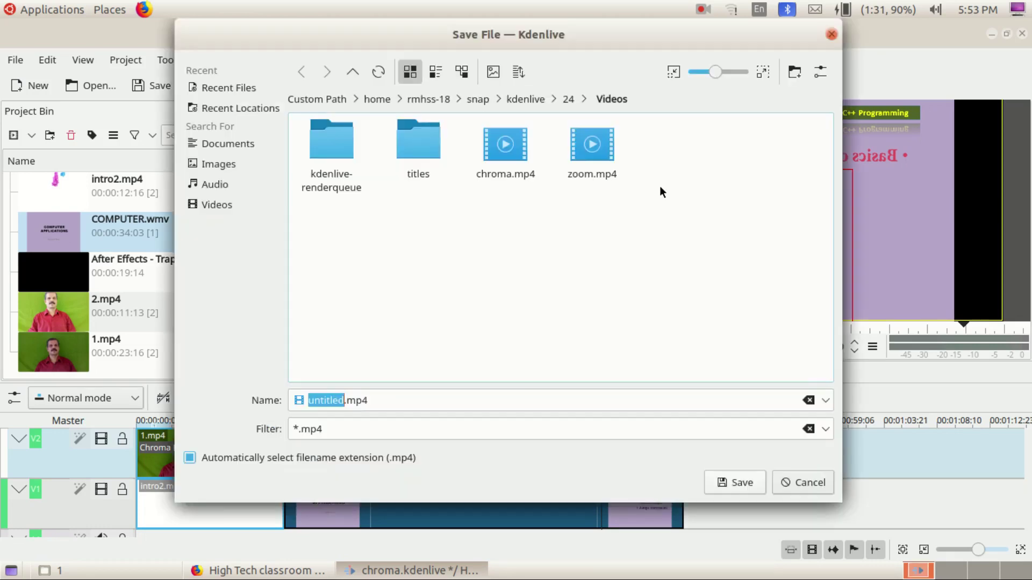
{"action": "left_click", "coordinate": [442, 98]}
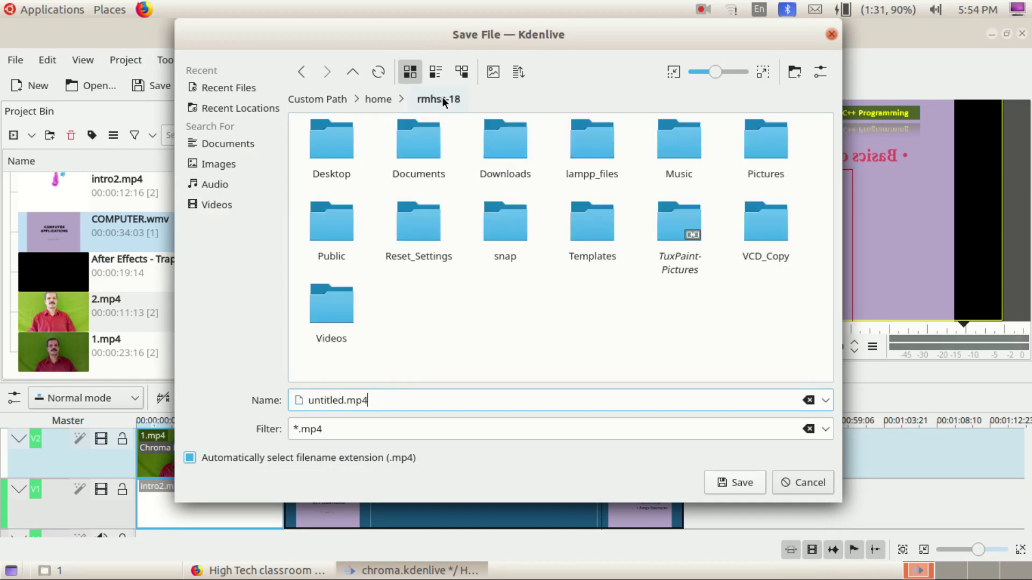
{"action": "left_click", "coordinate": [332, 299]}
{"action": "left_click", "coordinate": [398, 153]}
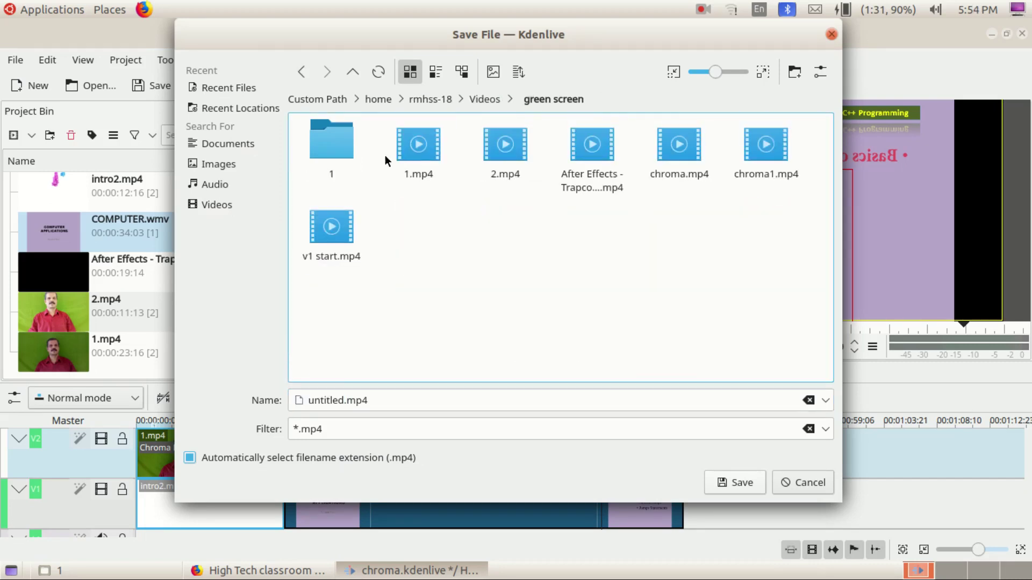
{"action": "left_click", "coordinate": [333, 156]}
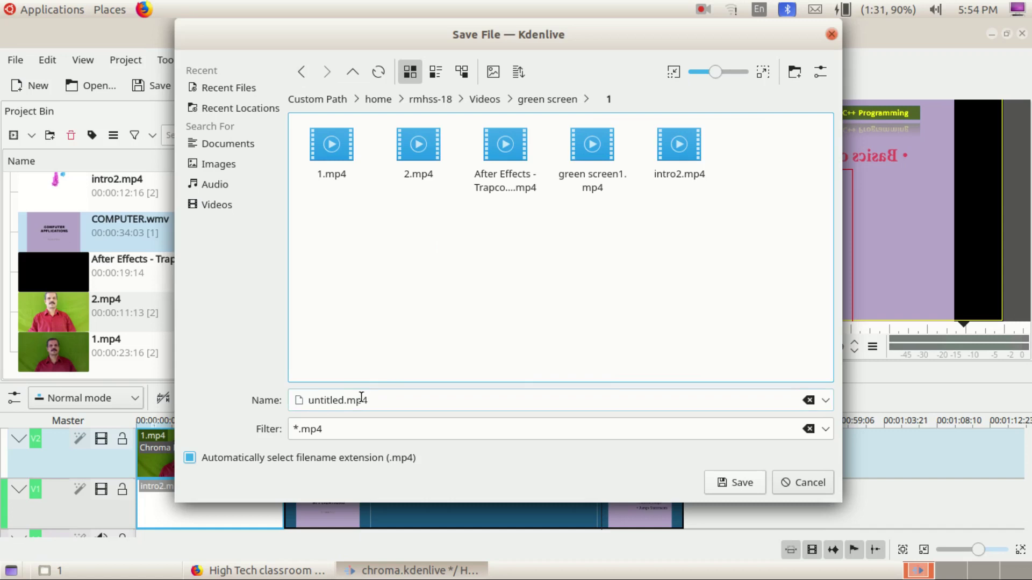
Replace the untitled output file name with a person's first name and save it as the MP4 render target.
{"action": "left_click", "coordinate": [344, 401]}
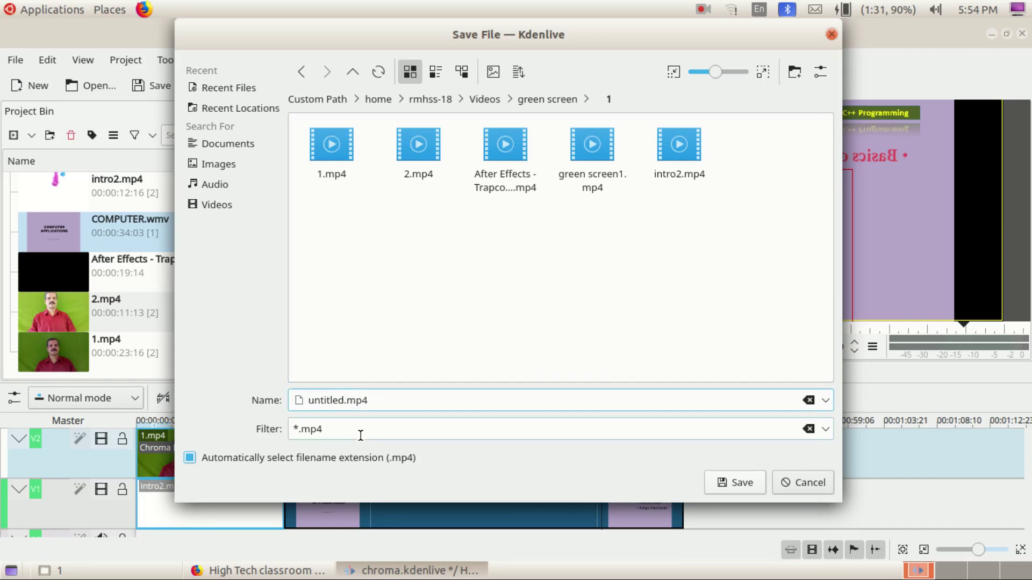
{"action": "key", "text": "BackSpace"}
{"action": "key", "text": "BackSpace"}
{"action": "key", "text": "BackSpace"}
{"action": "key", "text": "BackSpace"}
{"action": "key", "text": "BackSpace"}
{"action": "key", "text": "BackSpace"}
{"action": "key", "text": "BackSpace"}
{"action": "key", "text": "BackSpace"}
{"action": "type", "text": "binu"}
{"action": "left_click", "coordinate": [739, 482]}
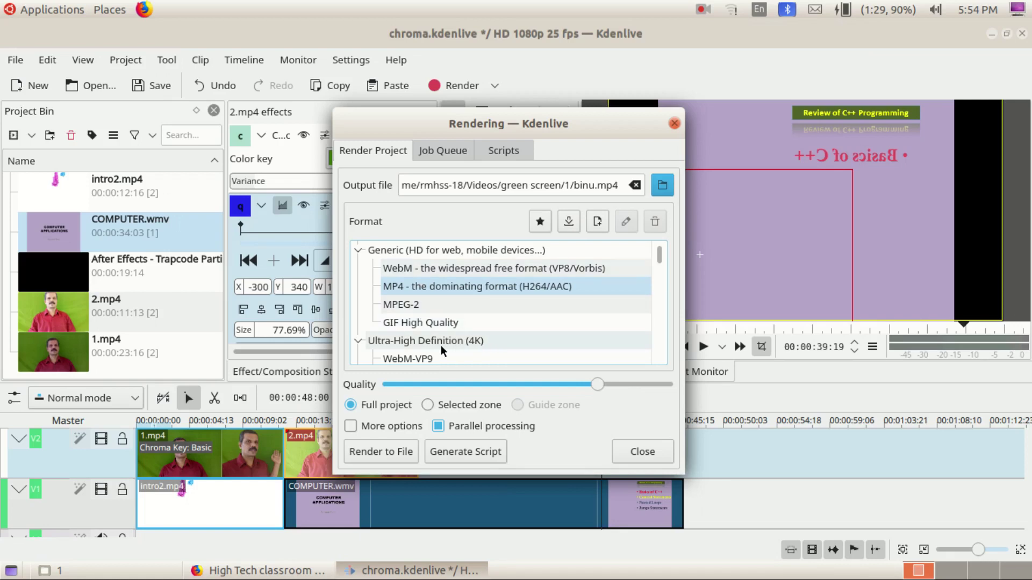
Review the render formats and render the full project to file as MP4 - the dominating format (H264/AAC).
{"action": "scroll", "coordinate": [660, 257], "scroll_direction": "down", "scroll_amount": 2}
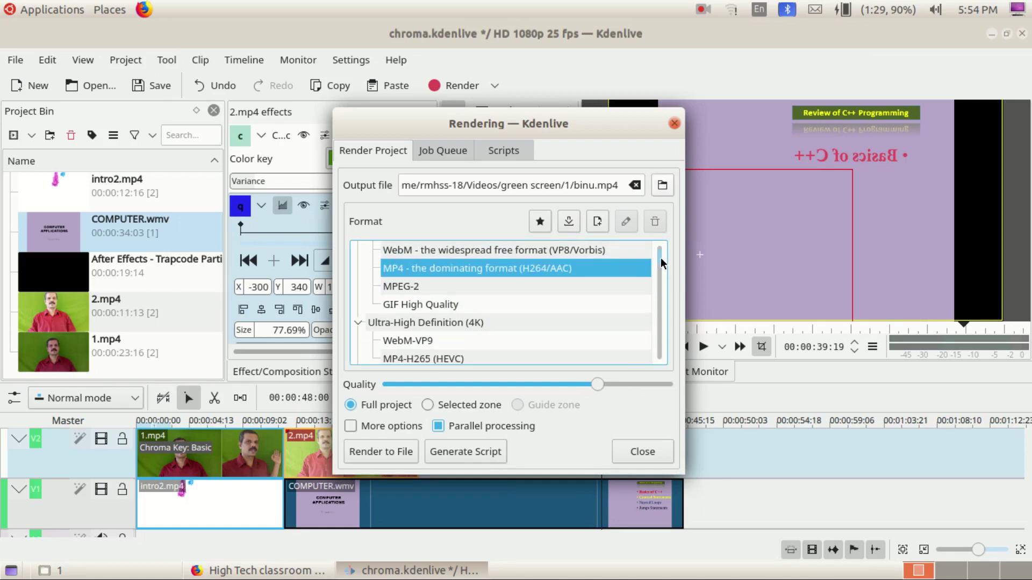
{"action": "scroll", "coordinate": [660, 263], "scroll_direction": "down", "scroll_amount": 2}
{"action": "left_click_drag", "start_coordinate": [660, 267], "coordinate": [658, 259]}
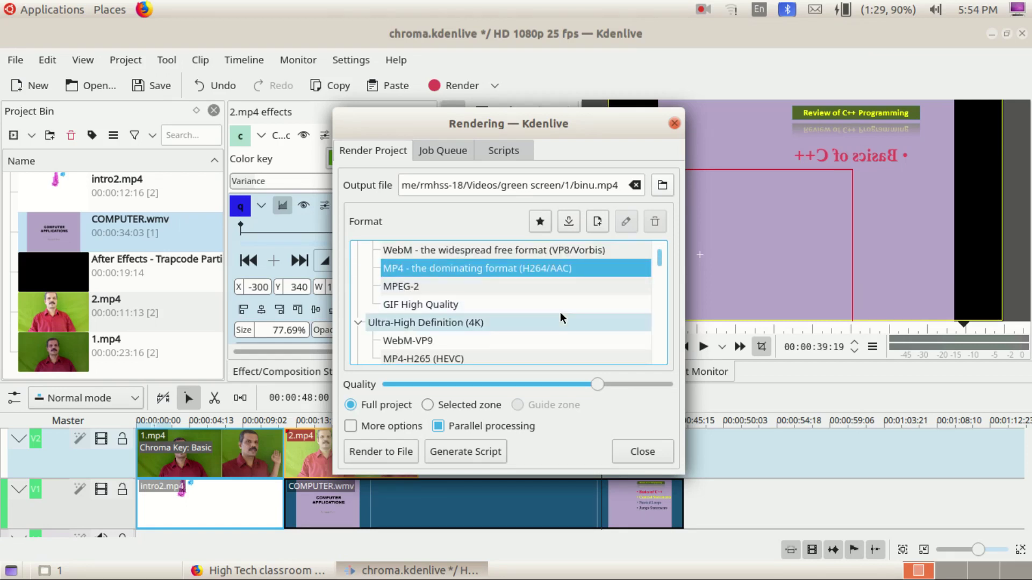
{"action": "scroll", "coordinate": [560, 318], "scroll_direction": "up", "scroll_amount": 1}
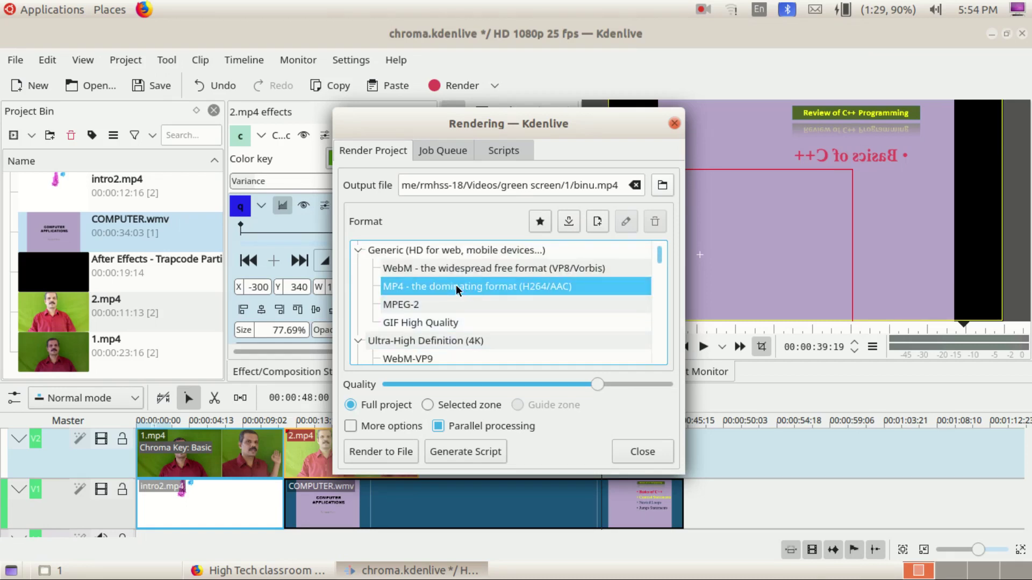
{"action": "left_click", "coordinate": [392, 452]}
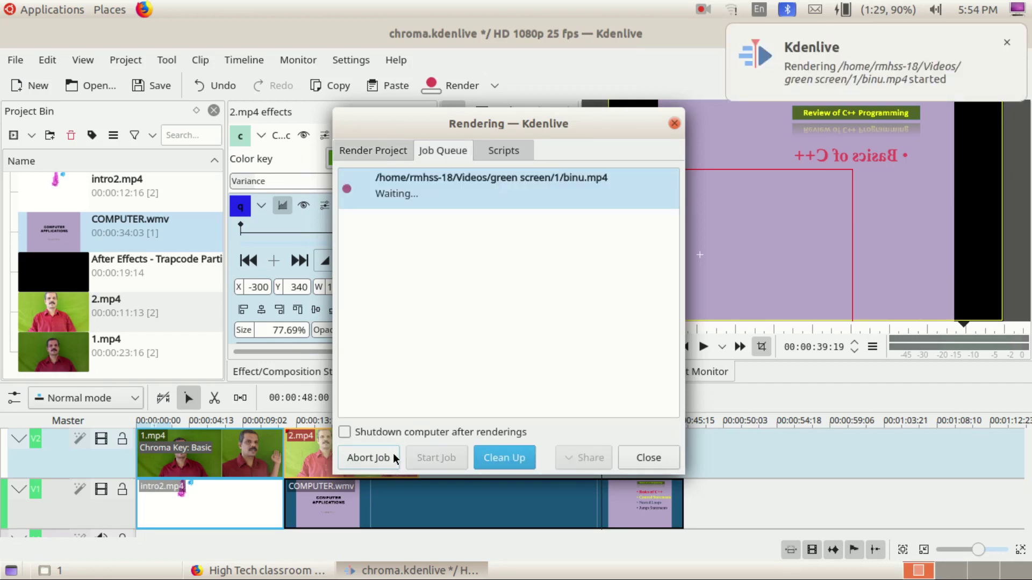